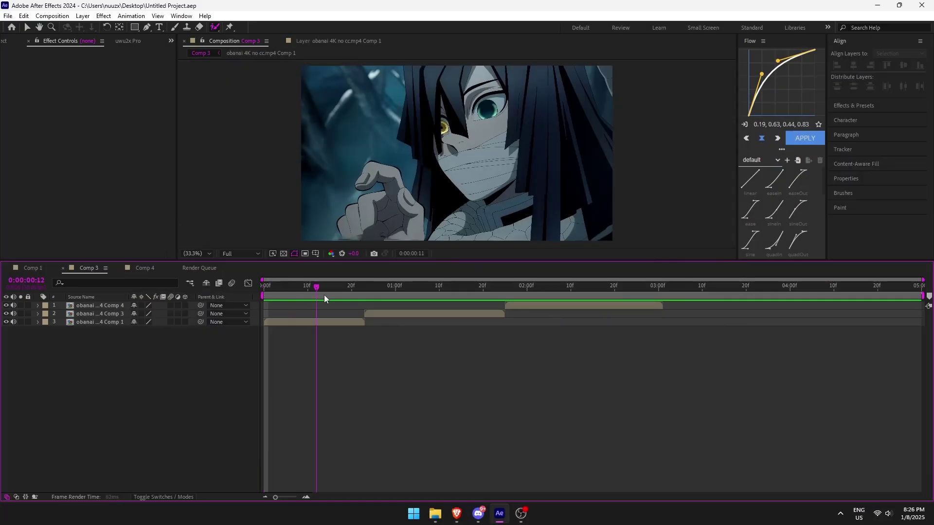
Step: Duplicate the first clip layer (layer 3) with Ctrl+D
{"action": "left_click_drag", "start_coordinate": [324, 296], "coordinate": [289, 329]}
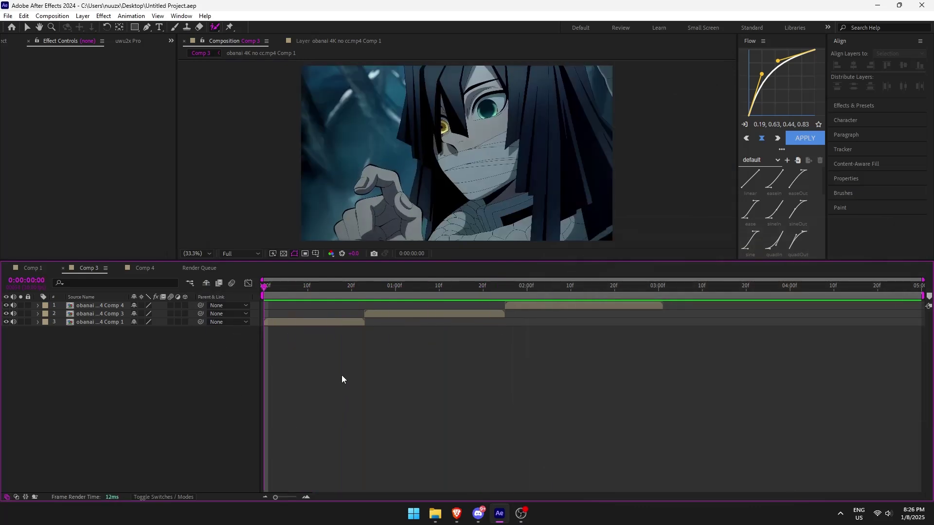
{"action": "key", "text": "Home"}
{"action": "left_click", "coordinate": [291, 323]}
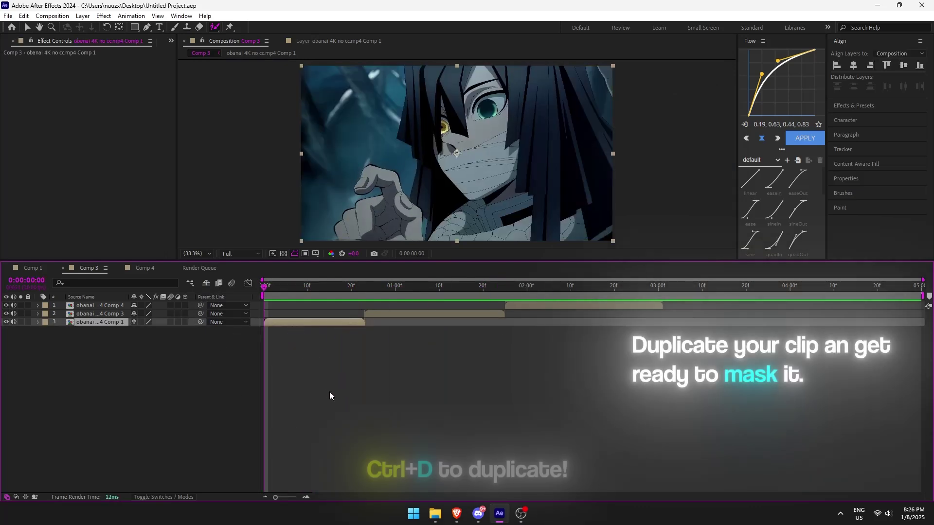
{"action": "key", "text": "ctrl+d"}
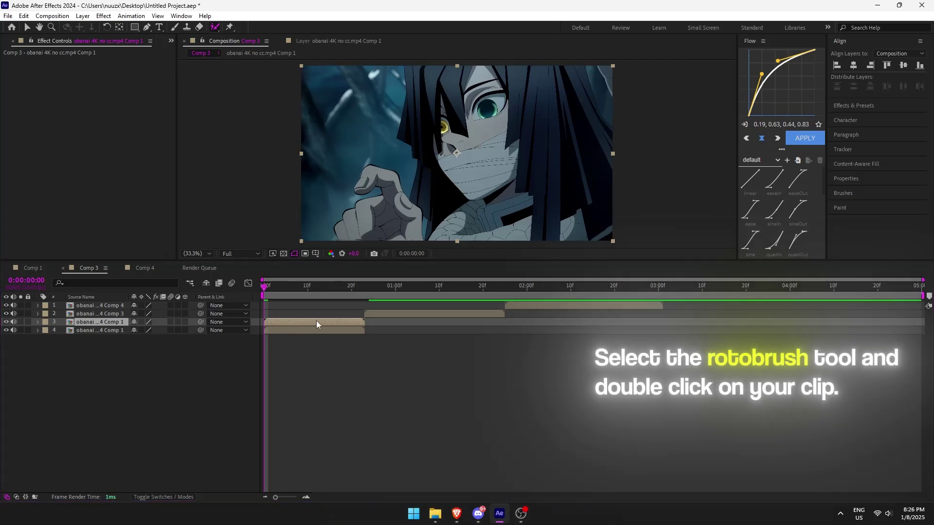
Step: Roto Brush the yellow and green eyes and propagate the mask across all 43 frames
{"action": "double_click", "coordinate": [316, 324]}
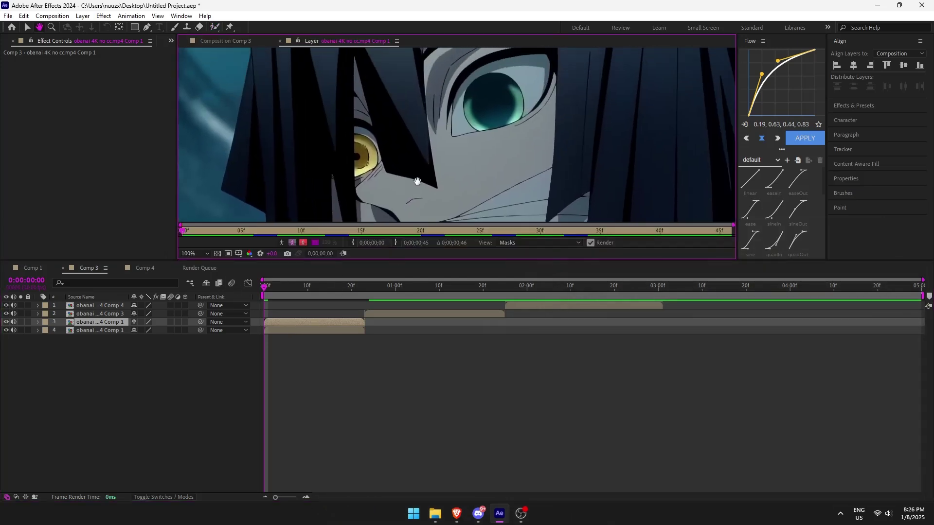
{"action": "mouse_move", "coordinate": [359, 144]}
{"action": "left_mouse_down"}
{"action": "mouse_move", "coordinate": [362, 163]}
{"action": "mouse_move", "coordinate": [378, 165]}
{"action": "left_mouse_up"}
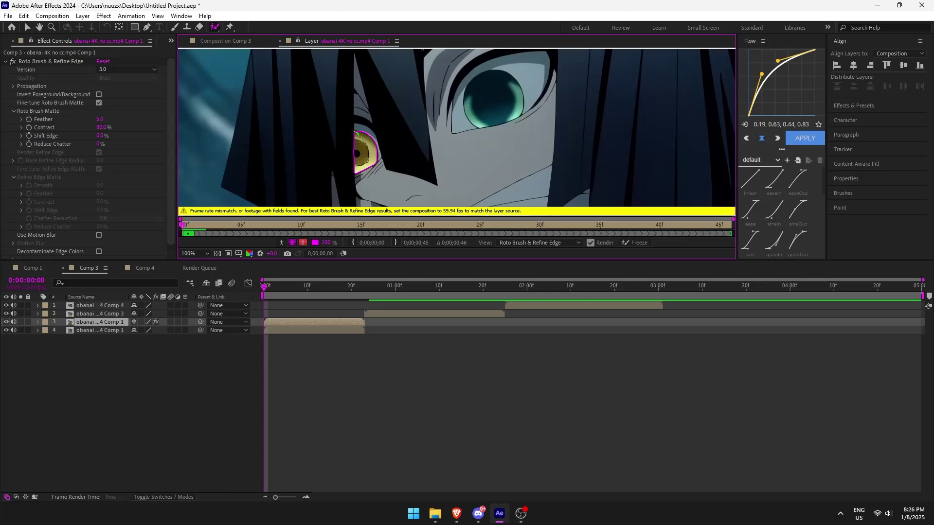
{"action": "left_click_drag", "start_coordinate": [483, 90], "coordinate": [486, 116]}
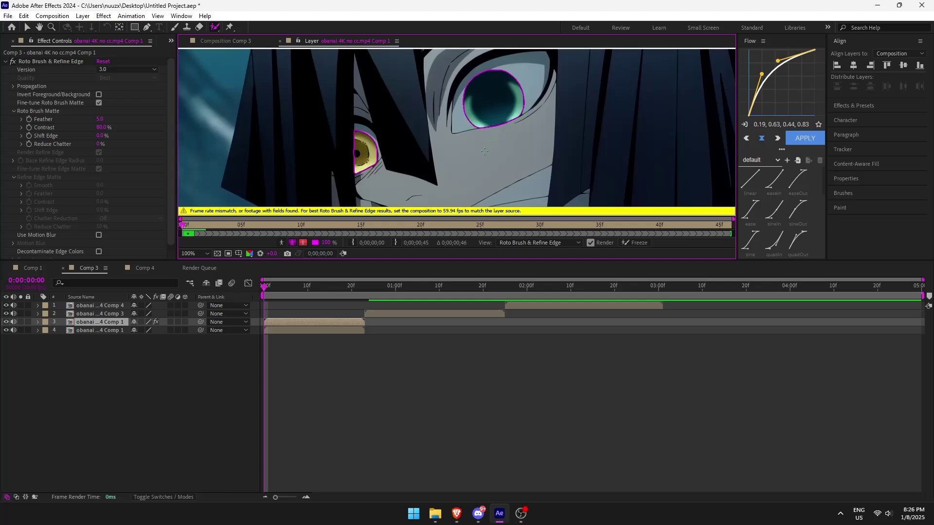
{"action": "left_click_drag", "start_coordinate": [274, 291], "coordinate": [359, 292]}
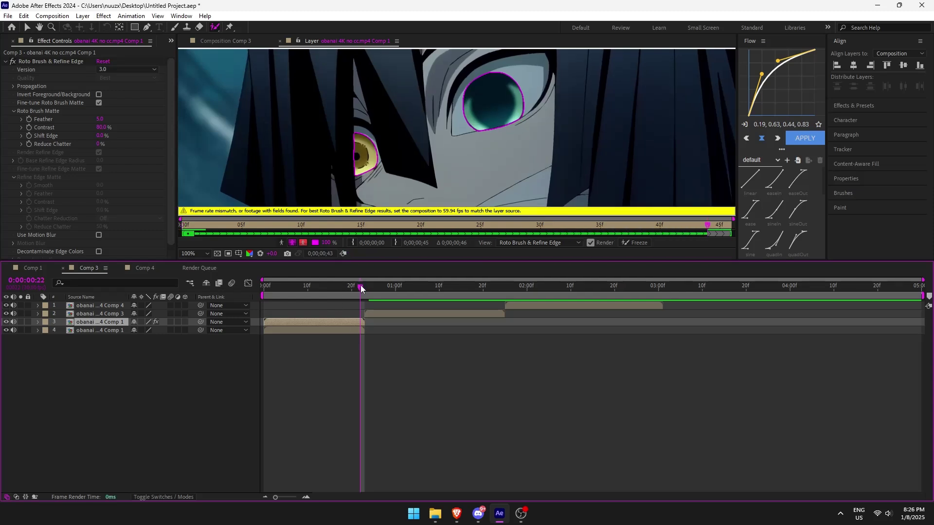
{"action": "left_click_drag", "start_coordinate": [360, 286], "coordinate": [264, 287]}
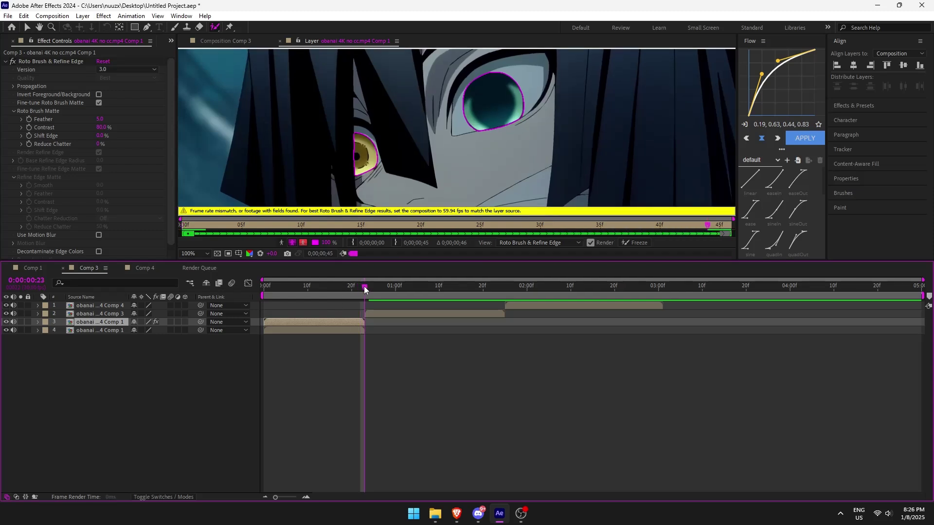
Step: Hide the unmasked bottom copy, end the work area at the clip's last frame, and save
{"action": "left_click", "coordinate": [234, 43]}
{"action": "key", "text": "v"}
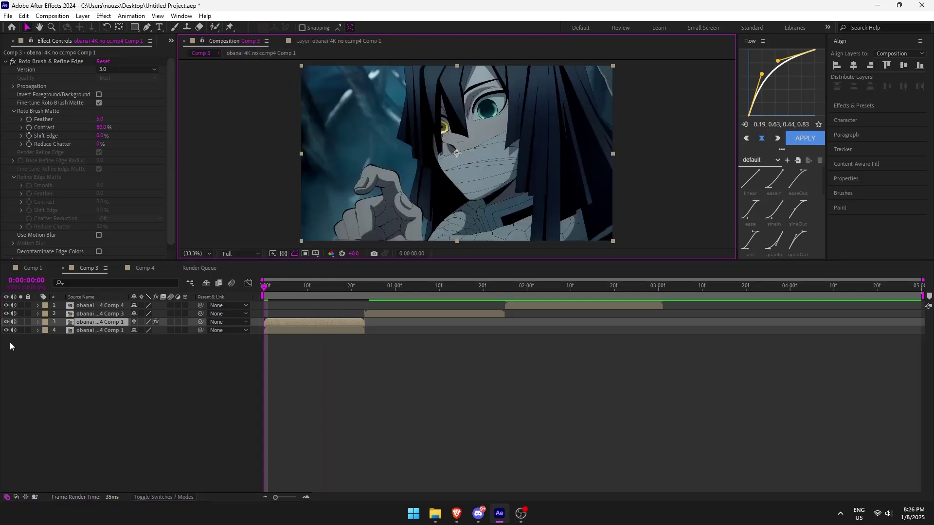
{"action": "left_click", "coordinate": [6, 330]}
{"action": "left_click_drag", "start_coordinate": [305, 286], "coordinate": [362, 294]}
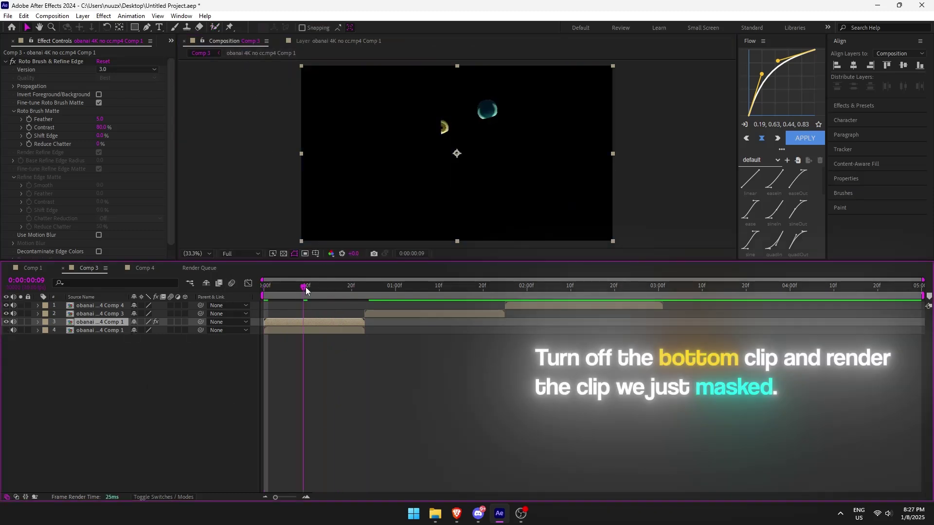
{"action": "key", "text": "n"}
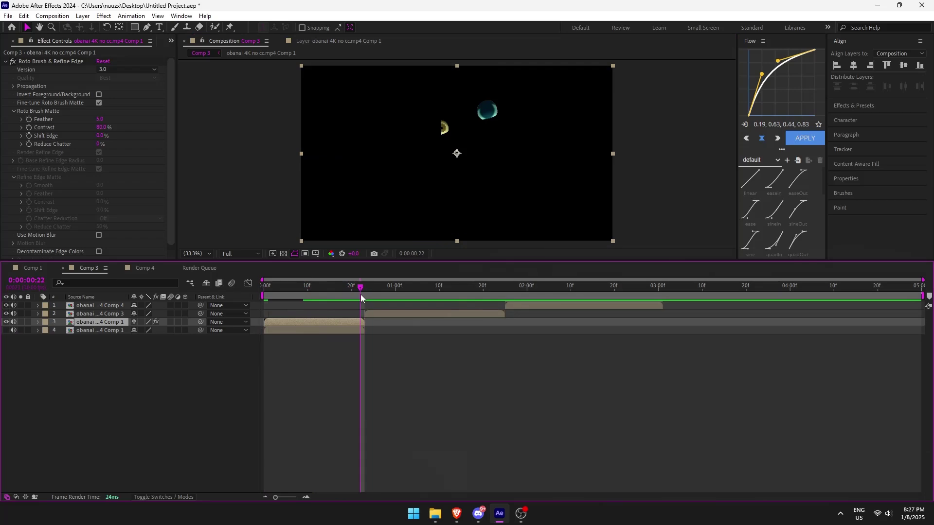
{"action": "key", "text": "Home"}
{"action": "key", "text": "ctrl+s"}
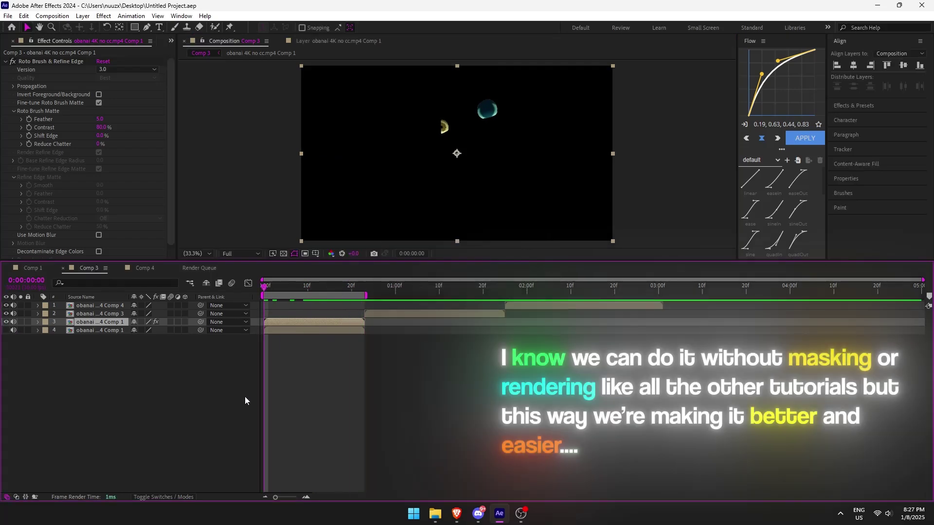
Step: Queue Comp 3 for render as Comp 3_1.mp4 in Videos and start rendering
{"action": "left_click", "coordinate": [8, 15]}
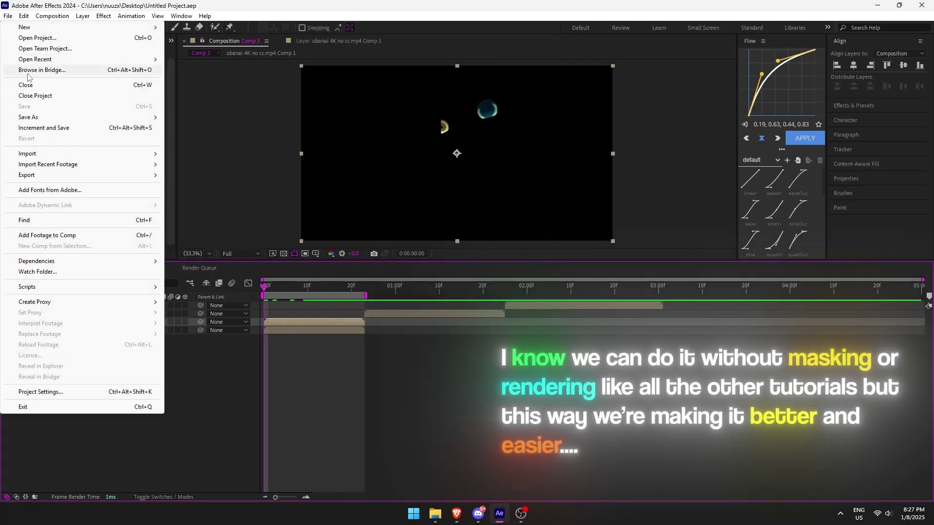
{"action": "mouse_move", "coordinate": [42, 175]}
{"action": "left_click", "coordinate": [185, 184]}
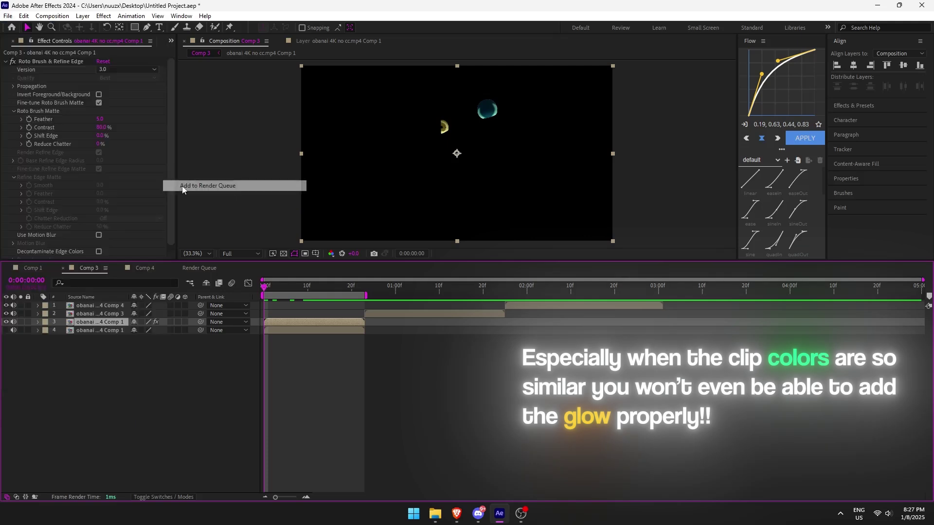
{"action": "left_click", "coordinate": [243, 374]}
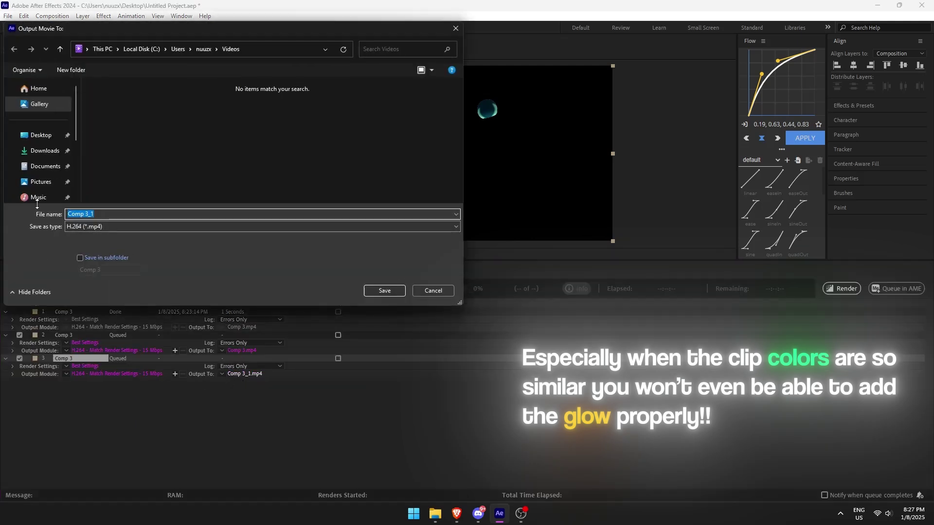
{"action": "scroll", "coordinate": [40, 165], "scroll_direction": "down", "scroll_amount": 2}
{"action": "left_click", "coordinate": [38, 148]}
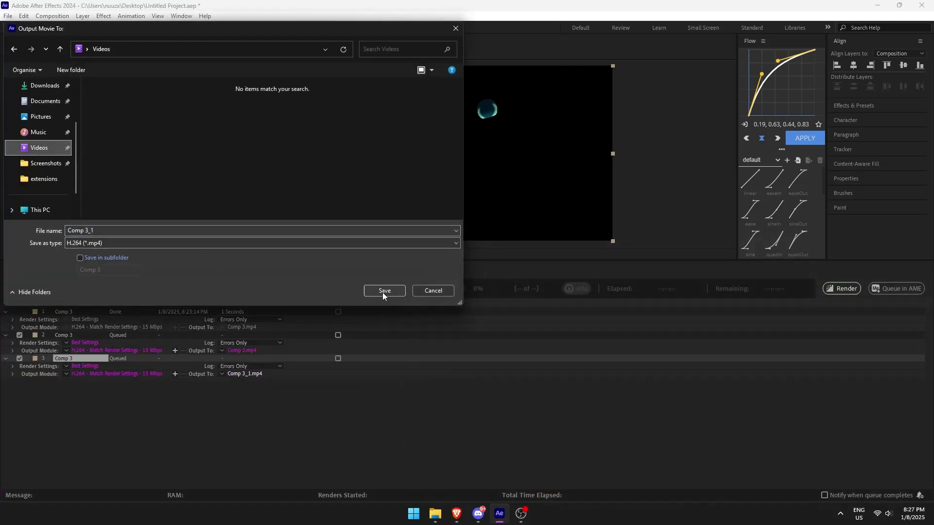
{"action": "left_click", "coordinate": [383, 292]}
{"action": "left_click", "coordinate": [841, 288]}
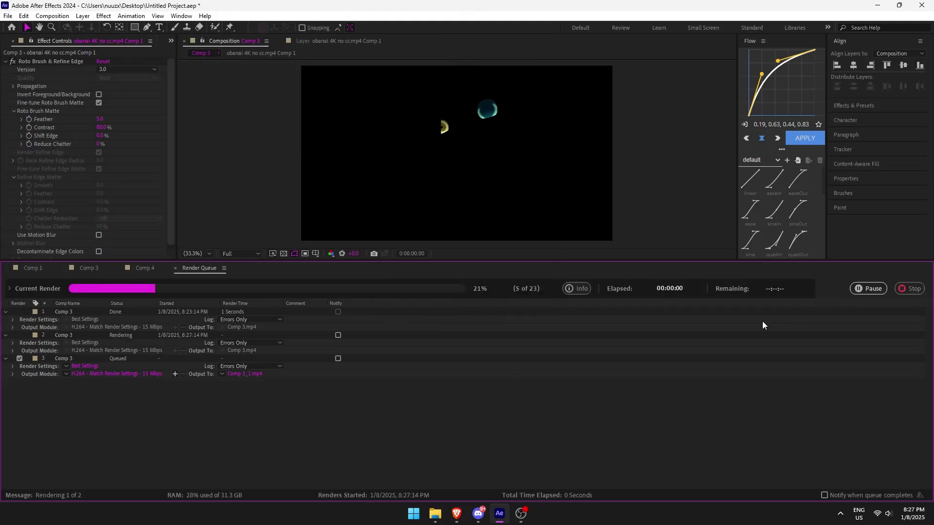
{"action": "left_click", "coordinate": [198, 54]}
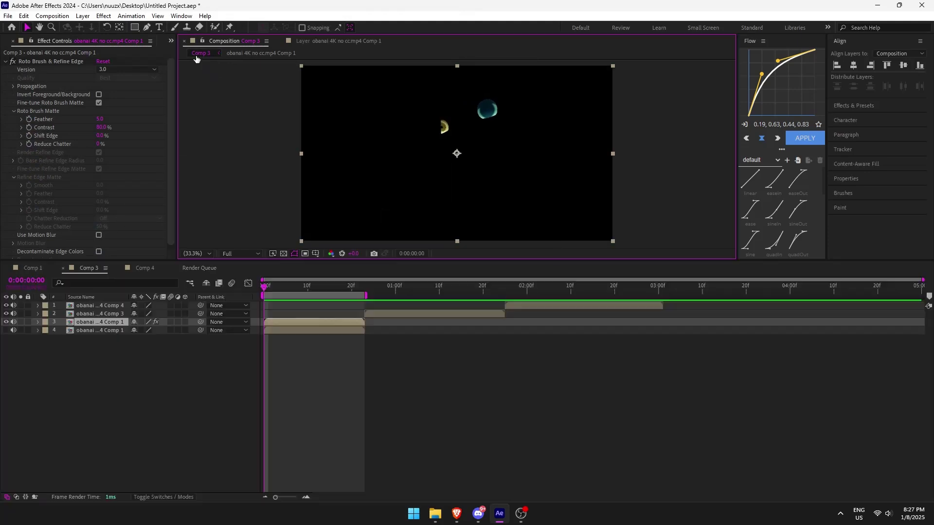
Step: Import Comp 3_1.mp4 from Videos into the timeline as layer 3 and extend the work area
{"action": "left_click", "coordinate": [434, 513]}
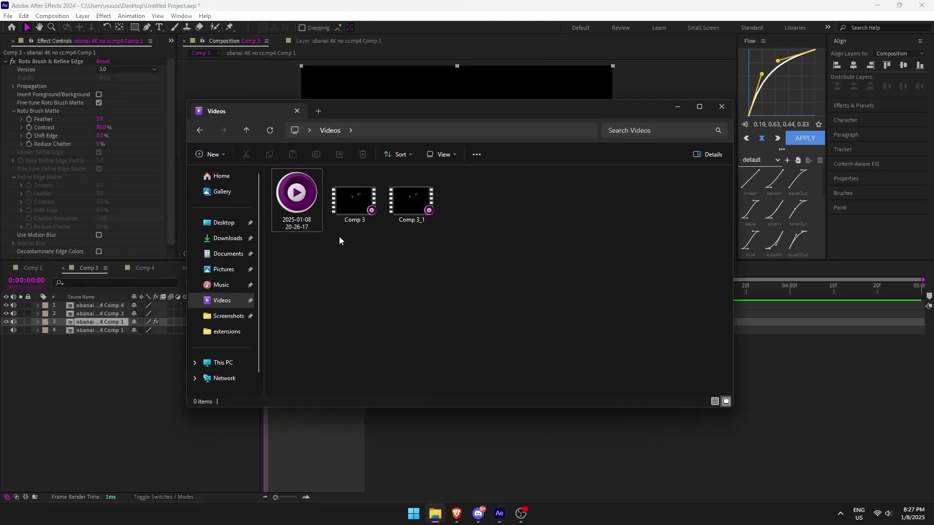
{"action": "left_click_drag", "start_coordinate": [404, 202], "coordinate": [383, 472]}
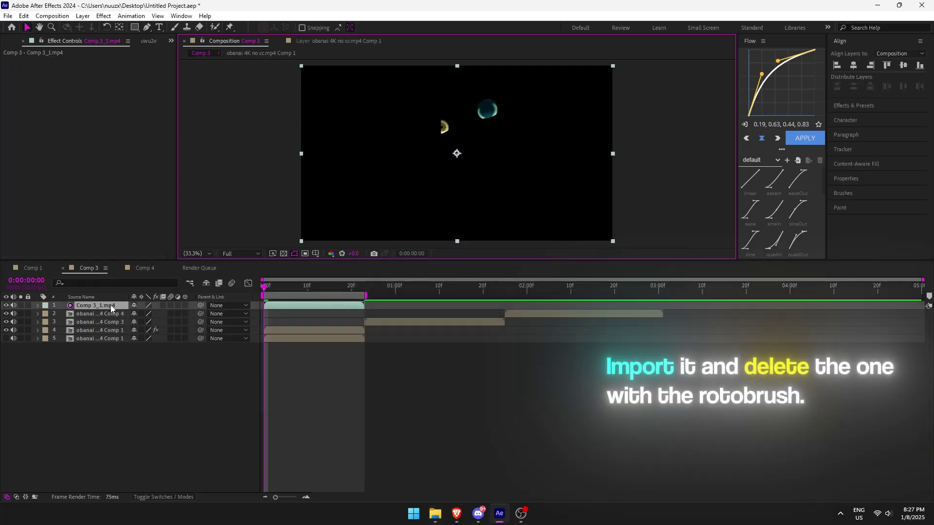
{"action": "left_click_drag", "start_coordinate": [110, 305], "coordinate": [144, 325]}
{"action": "left_click_drag", "start_coordinate": [372, 294], "coordinate": [920, 351]}
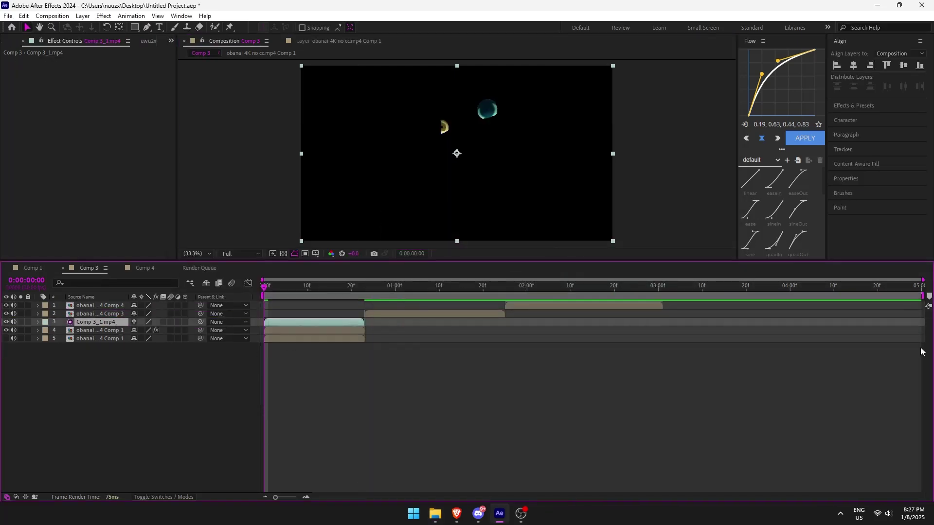
Step: Delete the roto-brushed layer and make the original clip layer visible again
{"action": "left_click", "coordinate": [291, 335]}
{"action": "key", "text": "Delete"}
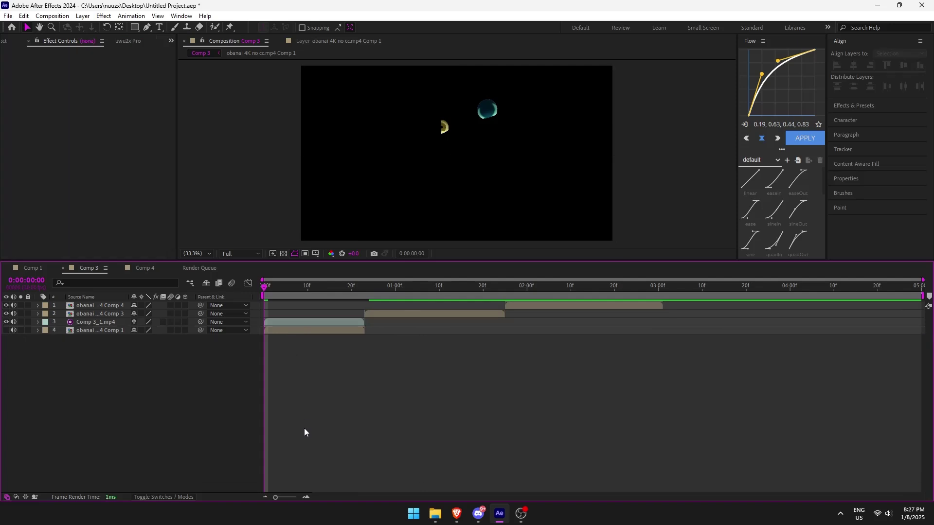
{"action": "left_click", "coordinate": [292, 321]}
{"action": "left_click", "coordinate": [6, 330]}
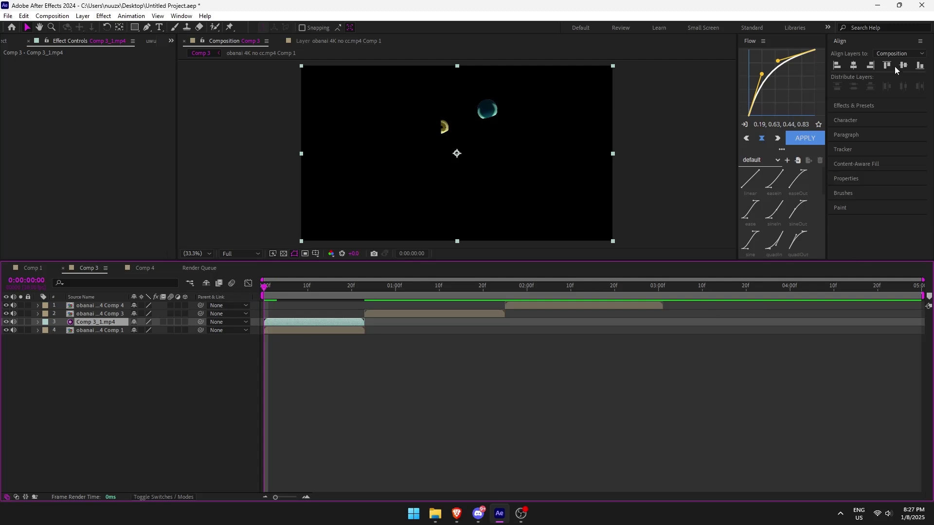
Step: Apply BCC Linear Color Key to Comp 3_1.mp4 and hide the bottom footage layer
{"action": "left_click", "coordinate": [861, 105]}
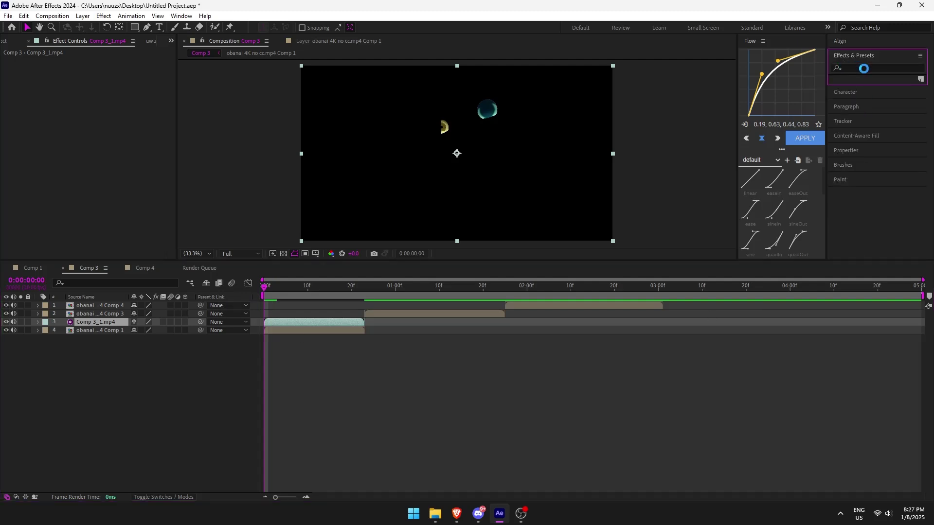
{"action": "type", "text": "b"}
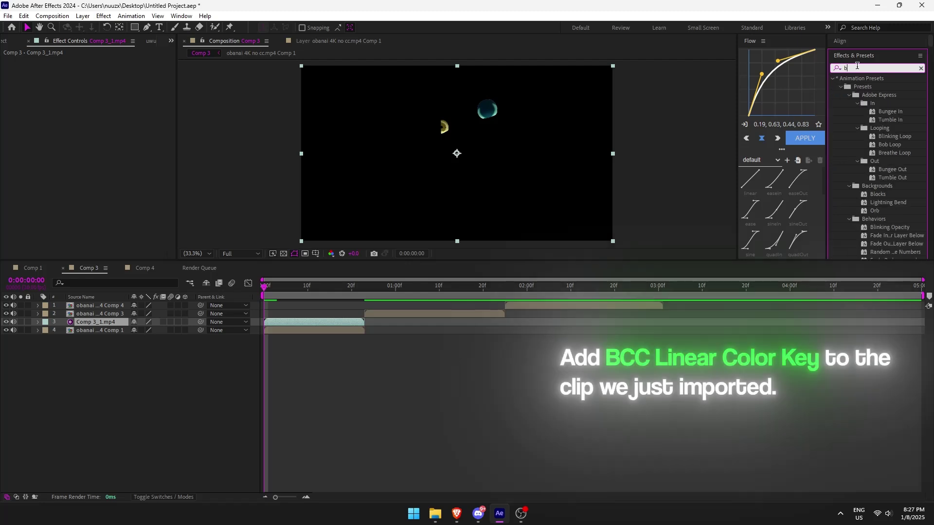
{"action": "type", "text": "cc linear"}
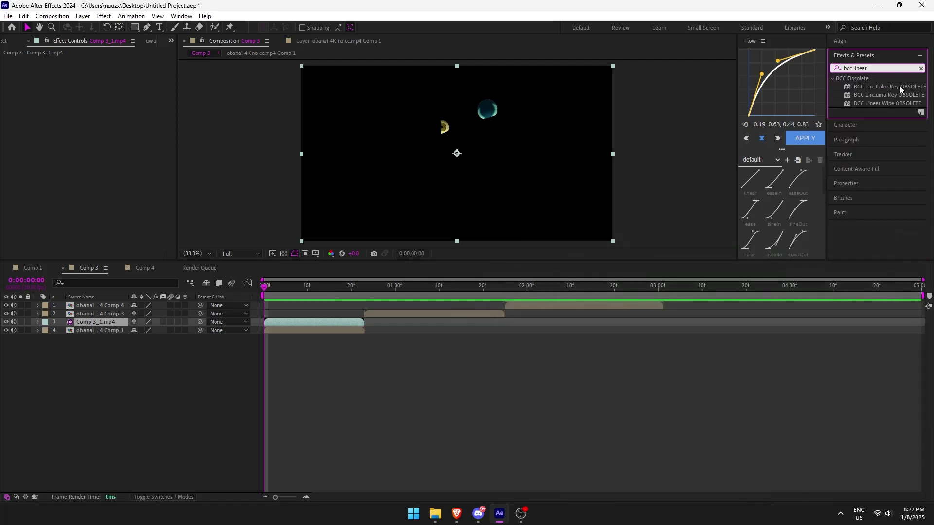
{"action": "left_click_drag", "start_coordinate": [900, 86], "coordinate": [329, 320]}
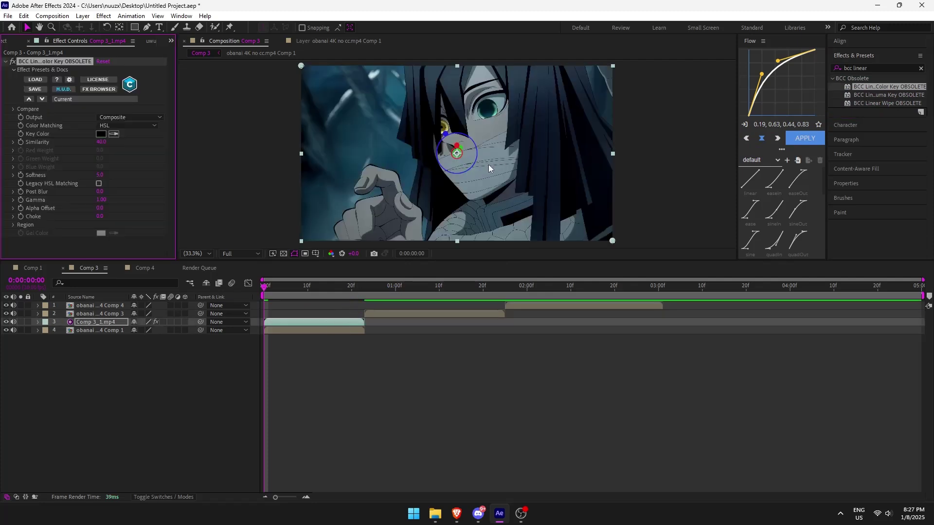
{"action": "scroll", "coordinate": [486, 161], "scroll_direction": "up", "scroll_amount": 3}
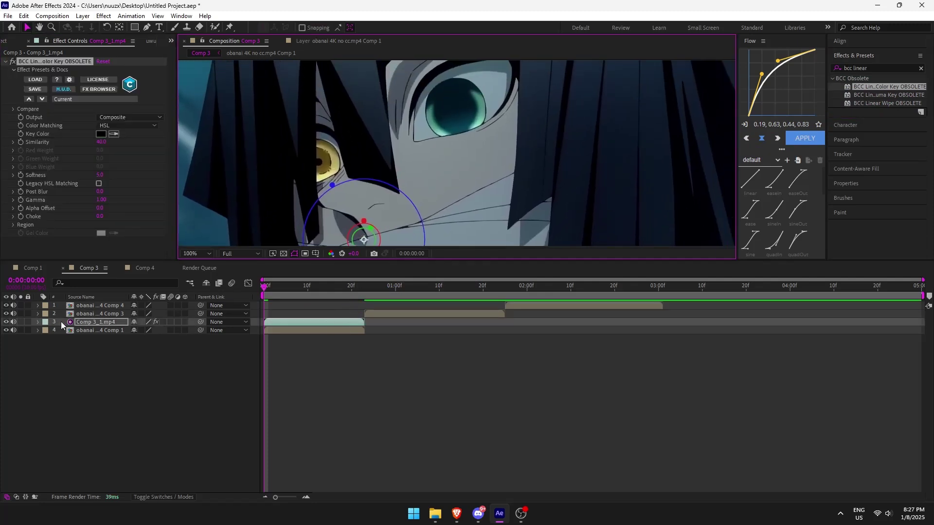
{"action": "left_click", "coordinate": [6, 330]}
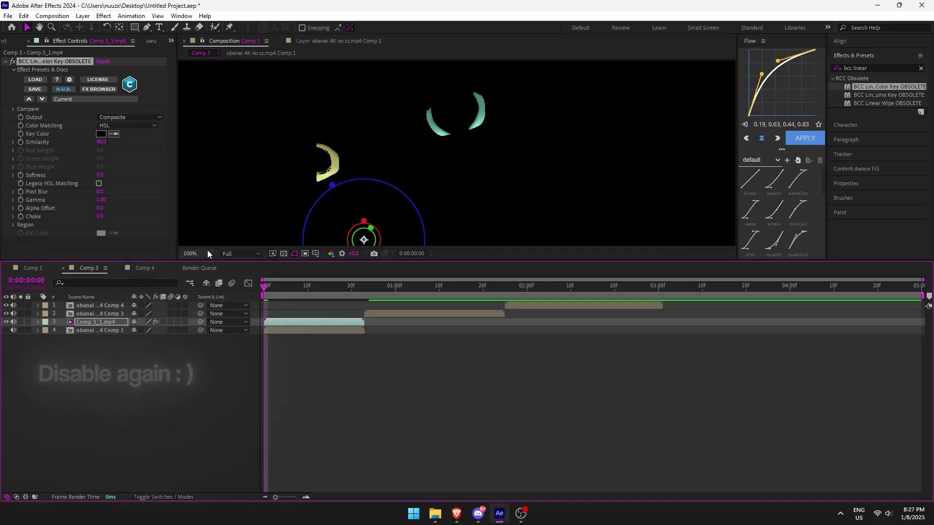
Step: Key on the yellow eye colour with Similarity about 50 and Choke 3.5
{"action": "left_click", "coordinate": [113, 134]}
{"action": "left_click", "coordinate": [336, 165]}
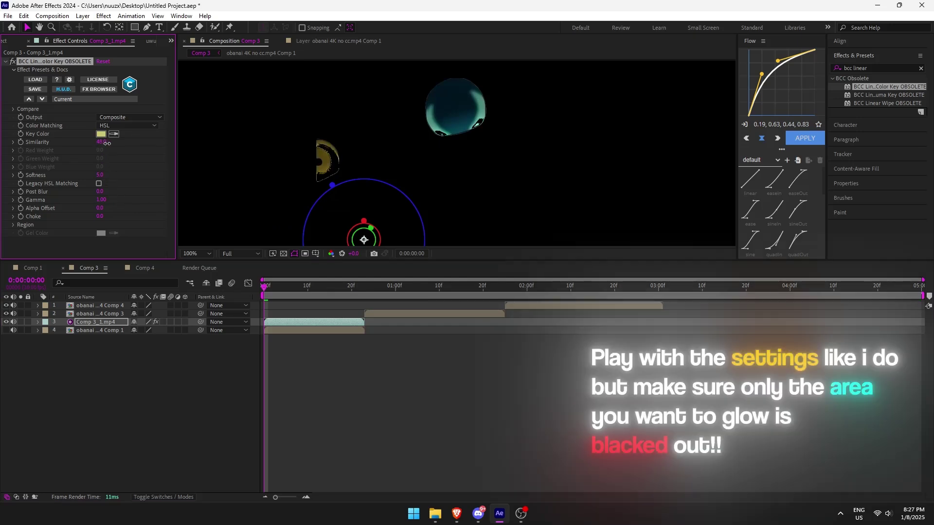
{"action": "left_click_drag", "start_coordinate": [102, 143], "coordinate": [110, 144]}
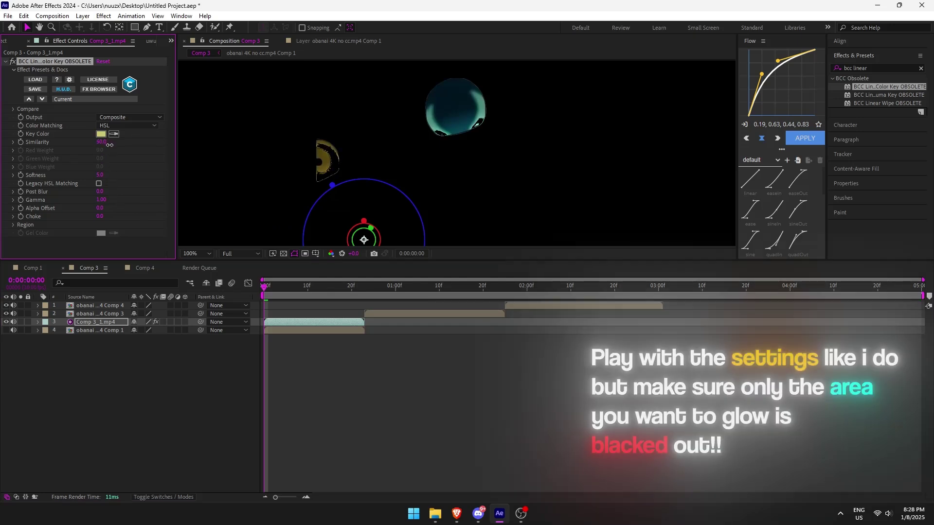
{"action": "left_click_drag", "start_coordinate": [100, 217], "coordinate": [111, 218]}
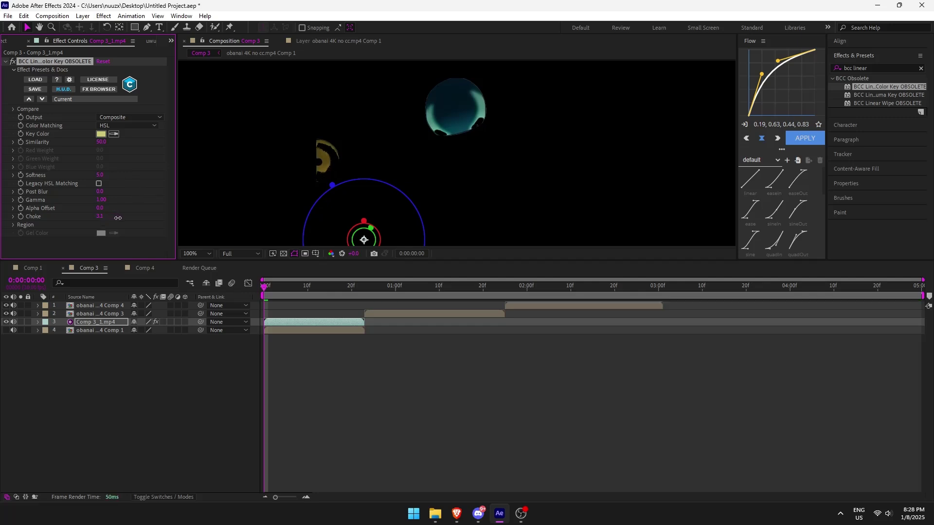
{"action": "left_click_drag", "start_coordinate": [125, 219], "coordinate": [117, 218]}
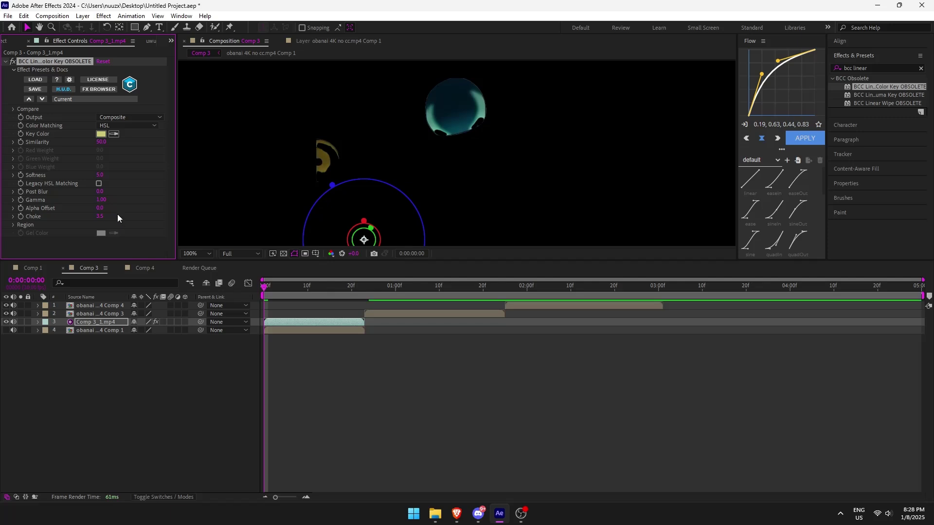
Step: Duplicate the colour key, sample the teal eye, and set Choke -1.5 and Similarity about 43
{"action": "key", "text": "ctrl+d"}
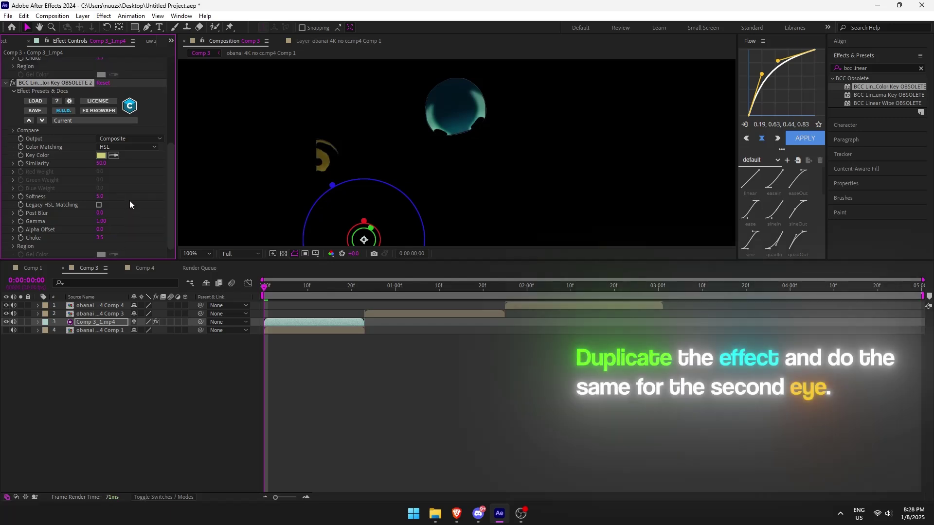
{"action": "left_click", "coordinate": [117, 155]}
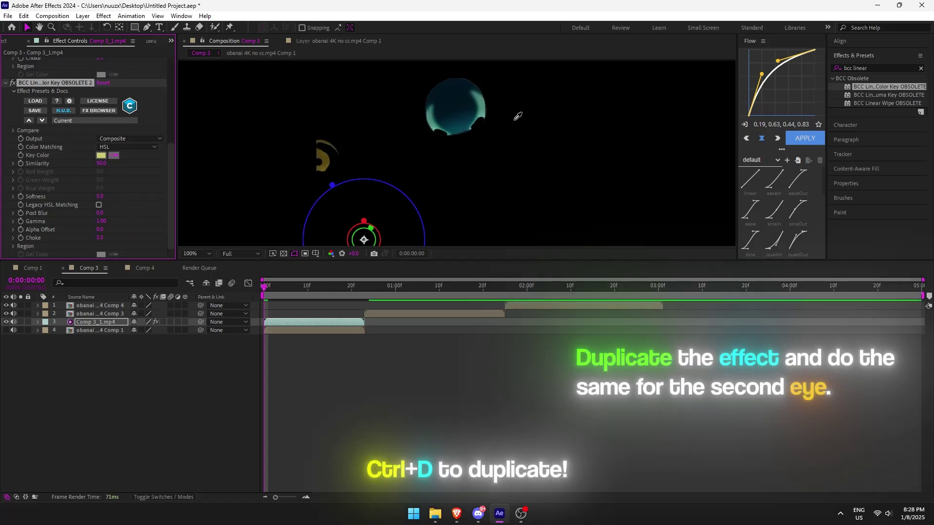
{"action": "left_click", "coordinate": [483, 104]}
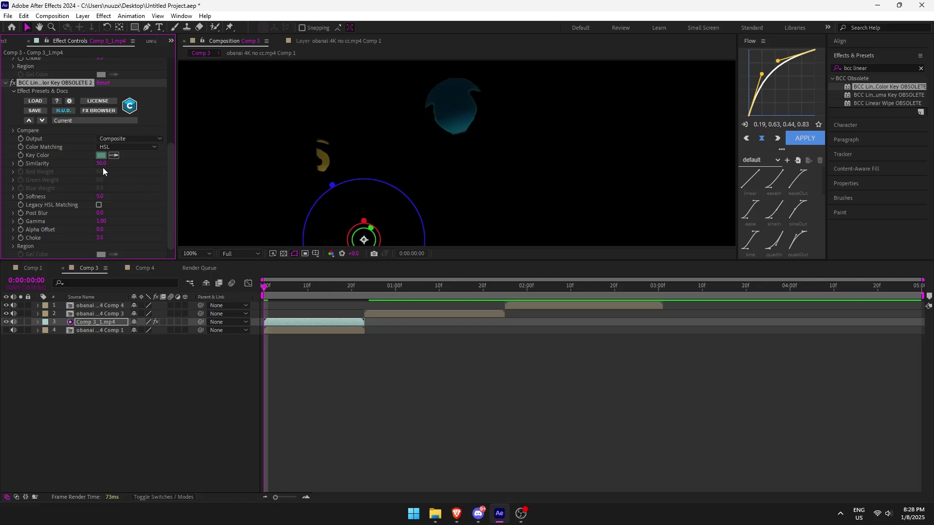
{"action": "mouse_move", "coordinate": [100, 238]}
{"action": "left_mouse_down"}
{"action": "mouse_move", "coordinate": [76, 242]}
{"action": "mouse_move", "coordinate": [87, 245]}
{"action": "left_mouse_up"}
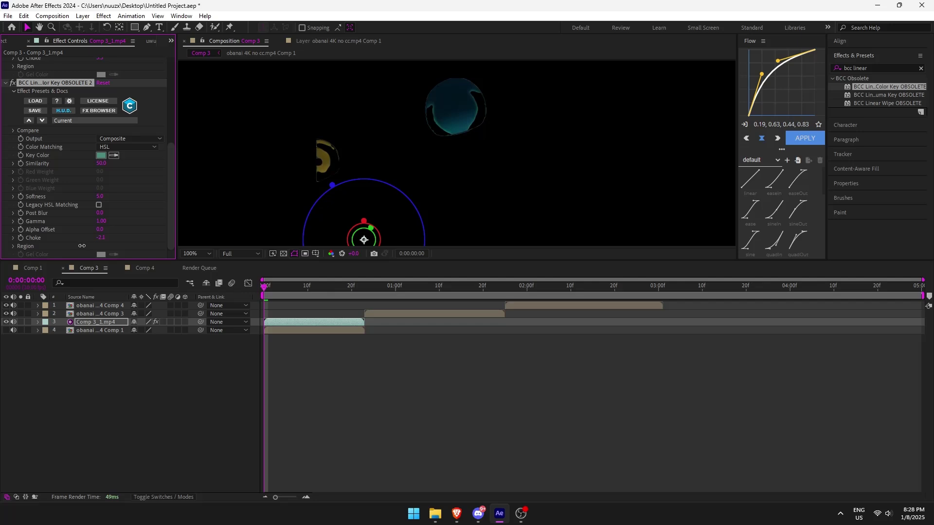
{"action": "left_click_drag", "start_coordinate": [82, 246], "coordinate": [85, 247]}
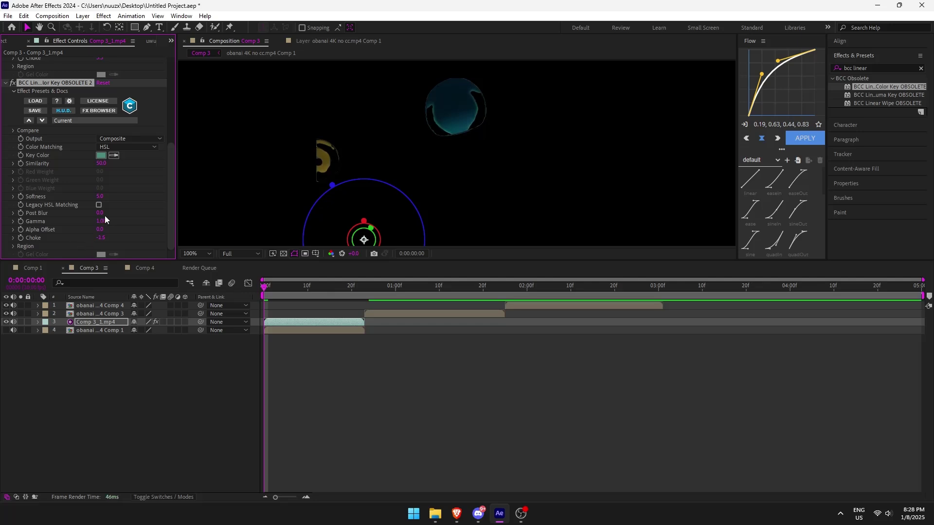
{"action": "left_click_drag", "start_coordinate": [103, 168], "coordinate": [98, 169]}
Step: Apply Invert on the Alpha channel to Comp 3_1.mp4 and collapse the effect settings
{"action": "left_click", "coordinate": [870, 71]}
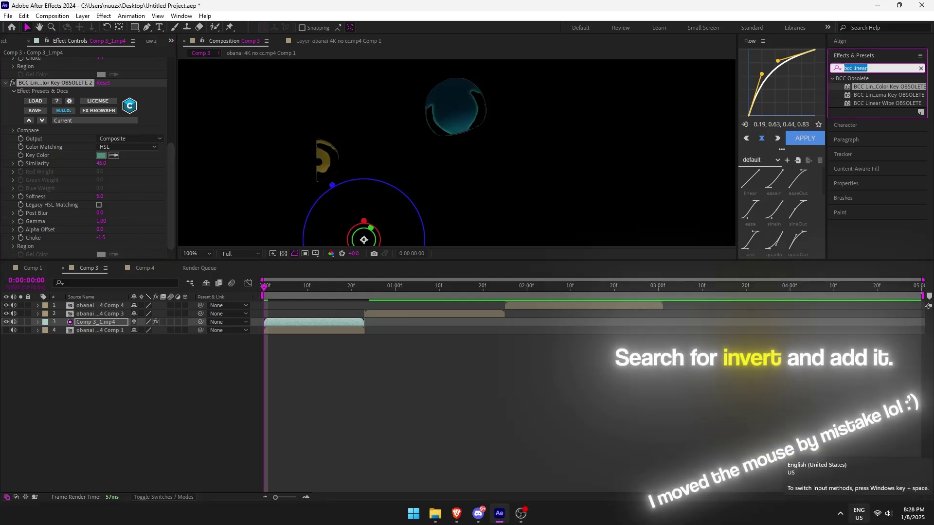
{"action": "type", "text": "invert"}
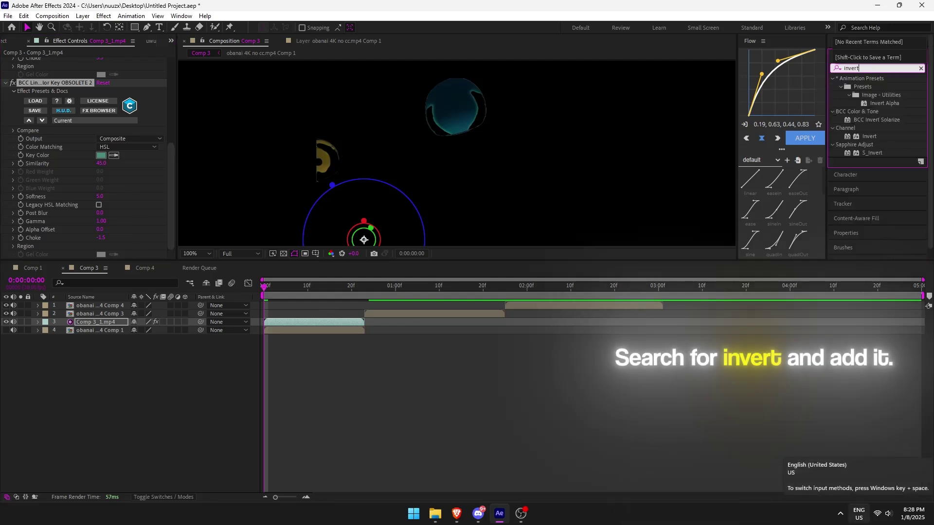
{"action": "left_click_drag", "start_coordinate": [862, 137], "coordinate": [329, 323]}
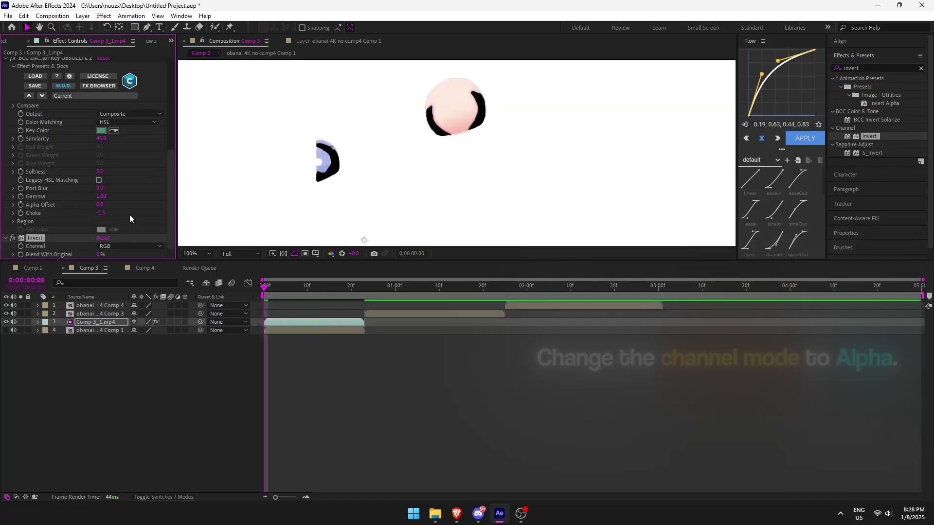
{"action": "left_click", "coordinate": [128, 246]}
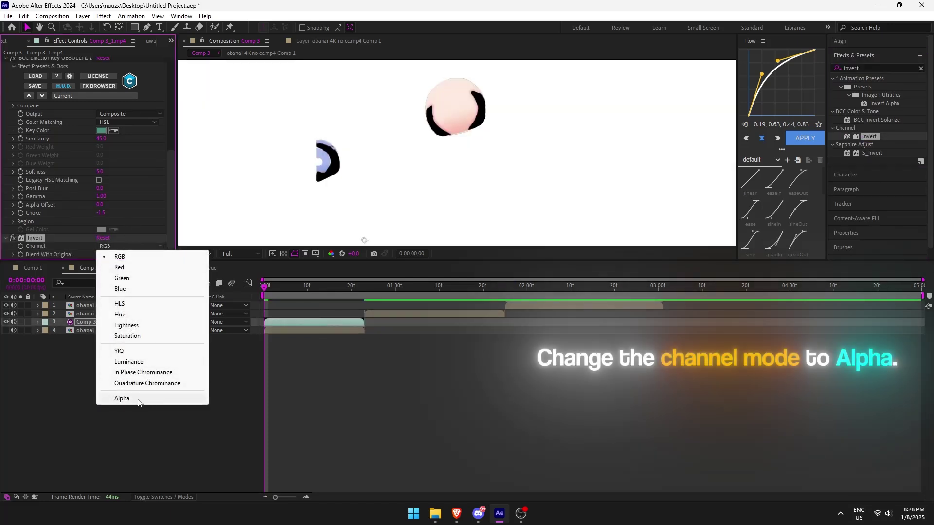
{"action": "left_click", "coordinate": [122, 398]}
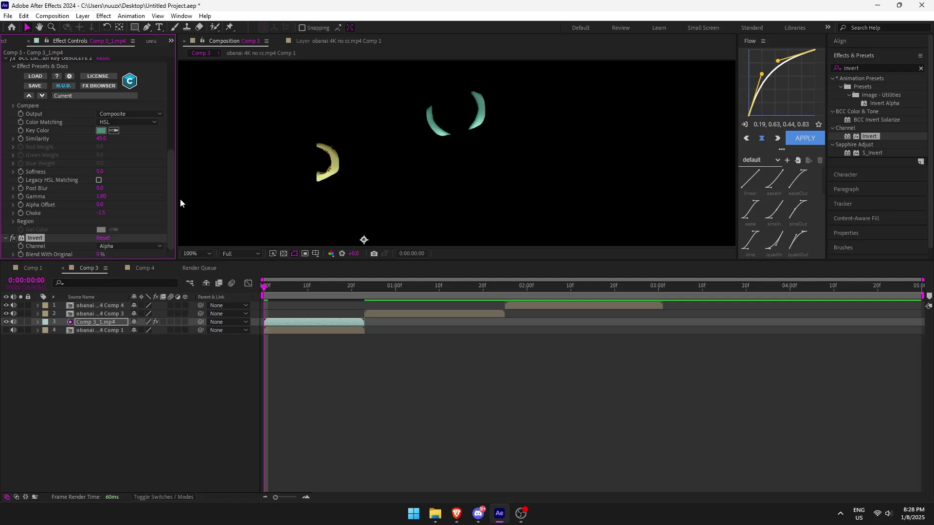
{"action": "left_click", "coordinate": [6, 240]}
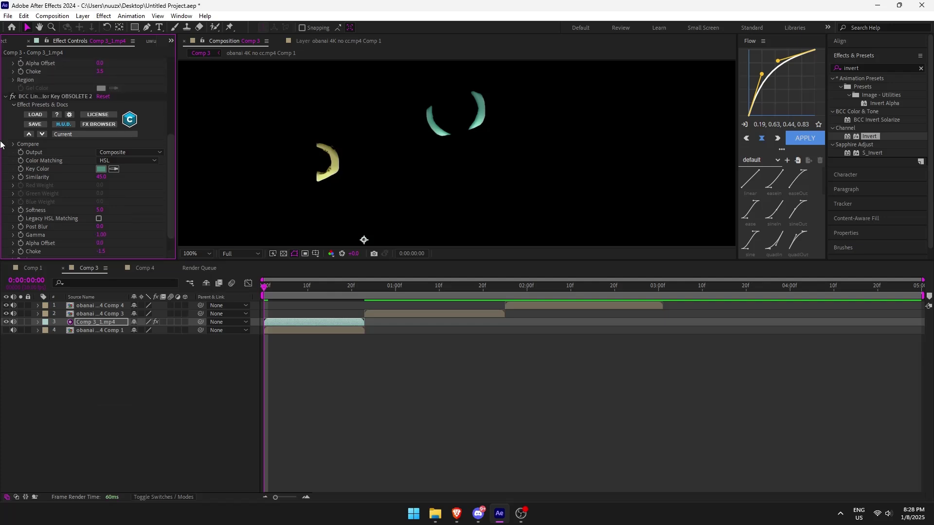
{"action": "left_click", "coordinate": [6, 98]}
Step: Apply Deep Glow 2 to the Comp 3_1.mp4 eye layer and show the anime footage again
{"action": "left_click", "coordinate": [6, 61]}
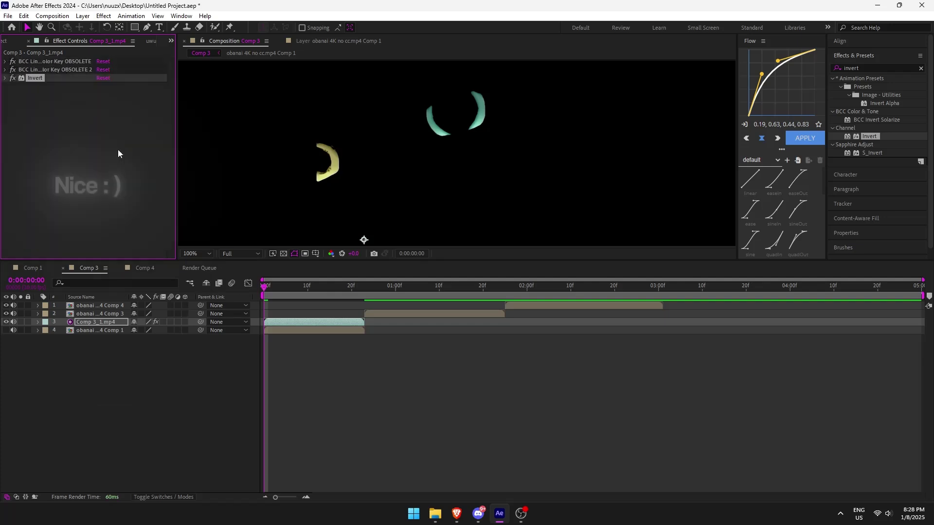
{"action": "left_click", "coordinate": [869, 68]}
{"action": "type", "text": "deep glo"}
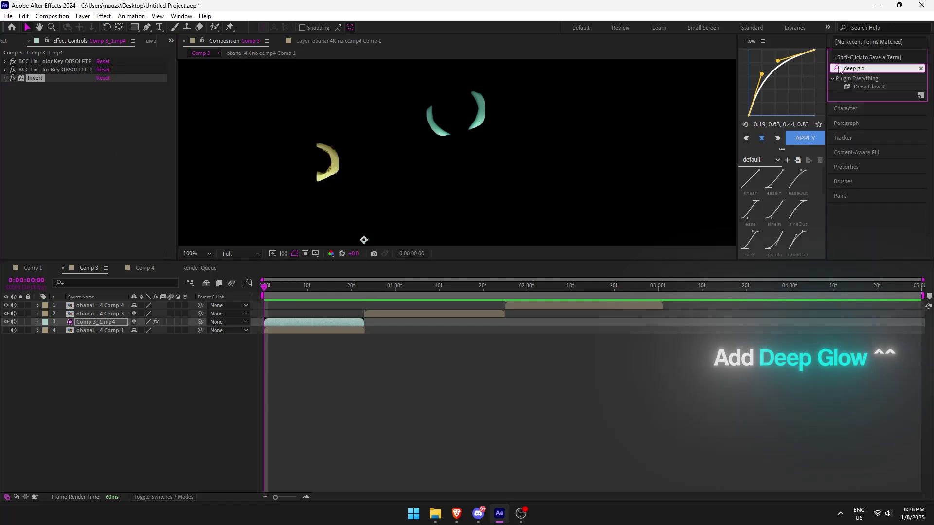
{"action": "left_click_drag", "start_coordinate": [868, 87], "coordinate": [316, 317]}
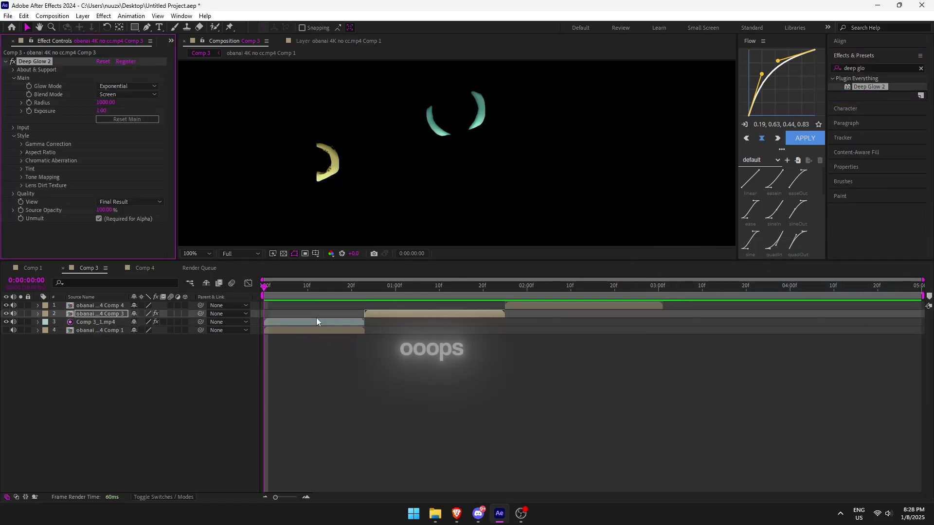
{"action": "key", "text": "ctrl+z"}
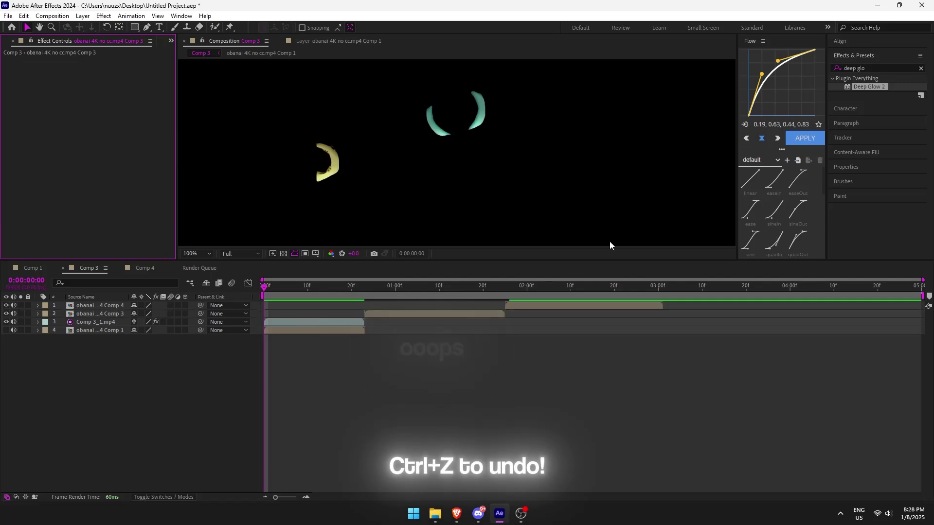
{"action": "left_click_drag", "start_coordinate": [869, 86], "coordinate": [316, 322]}
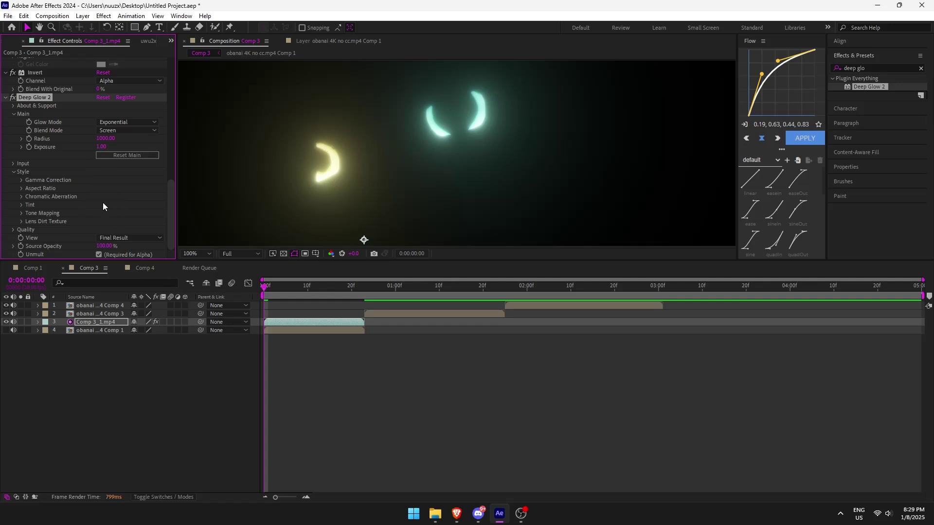
{"action": "left_click", "coordinate": [6, 331]}
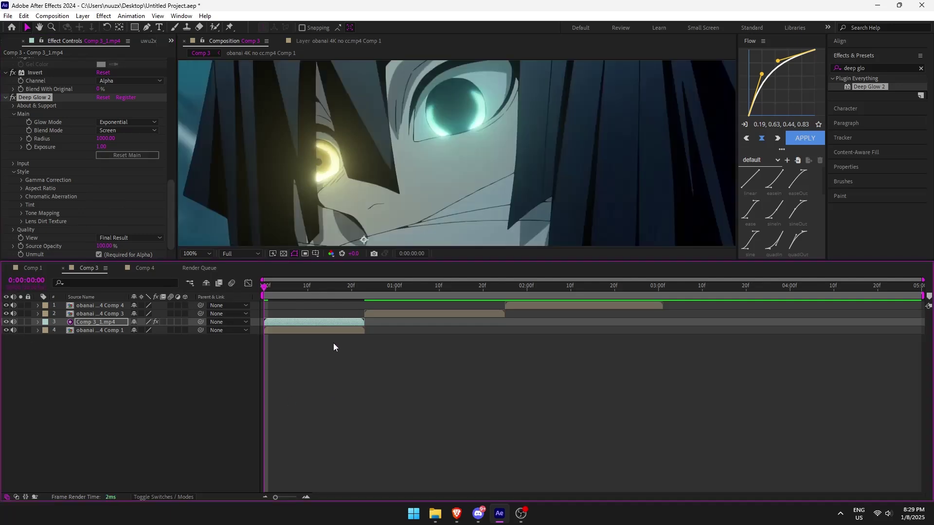
Step: Zoom the viewer in to inspect the glowing eye, then return to 33.3%
{"action": "left_click", "coordinate": [203, 252]}
{"action": "left_click", "coordinate": [185, 269]}
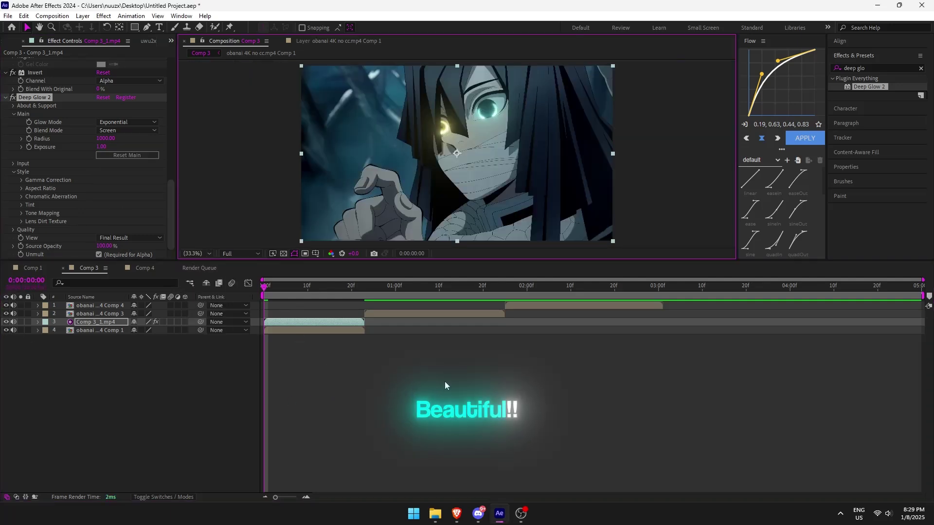
{"action": "scroll", "coordinate": [466, 182], "scroll_direction": "up", "scroll_amount": 3}
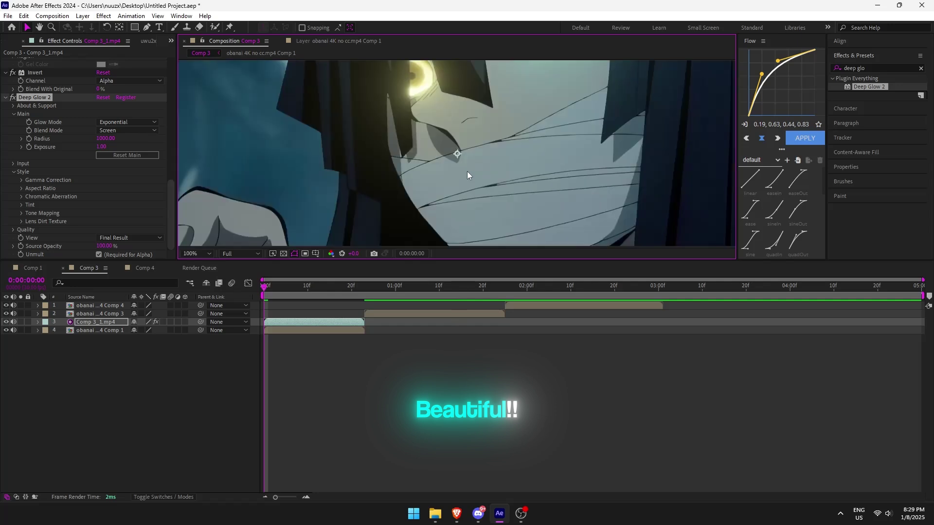
{"action": "left_click_drag", "start_coordinate": [466, 171], "coordinate": [472, 177]}
{"action": "key", "text": "v"}
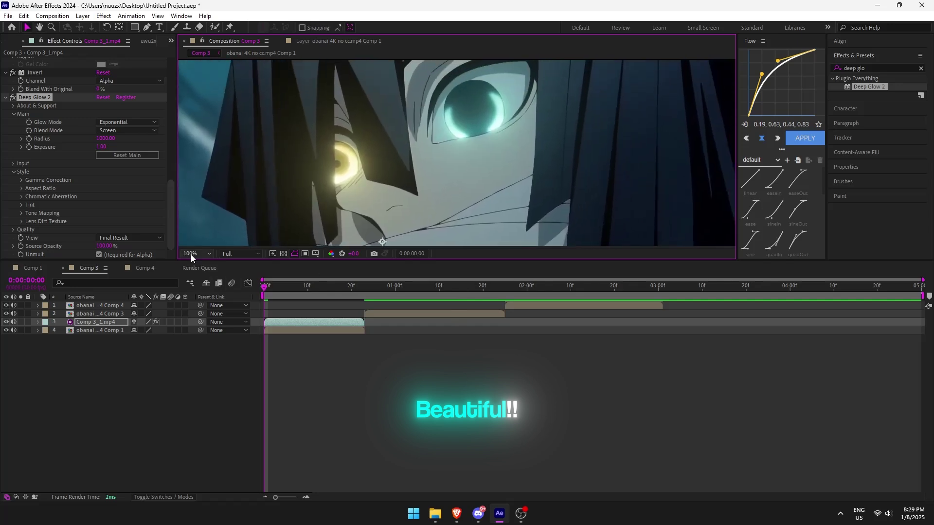
{"action": "left_click", "coordinate": [196, 253]}
{"action": "left_click", "coordinate": [197, 333]}
Step: Set the Deep Glow Exposure to 1.20 and preview the first frames
{"action": "left_click", "coordinate": [346, 396]}
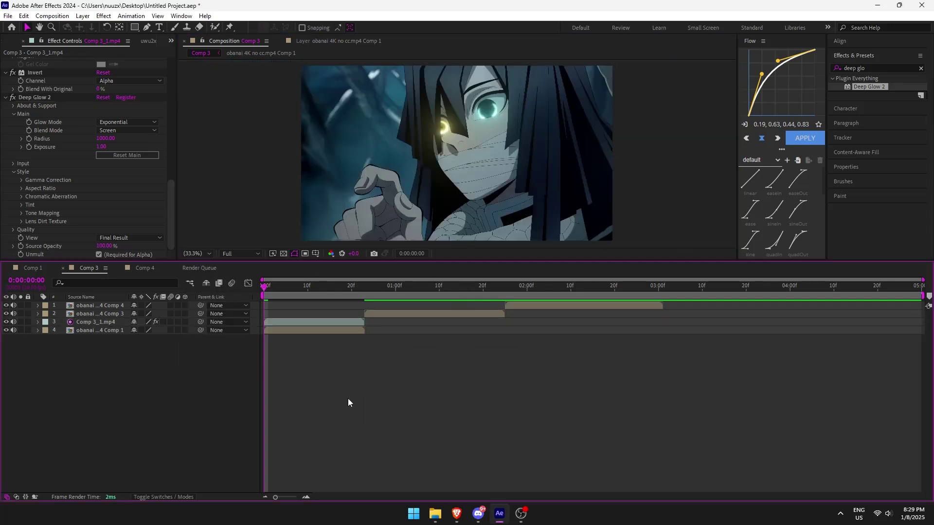
{"action": "left_click", "coordinate": [301, 323]}
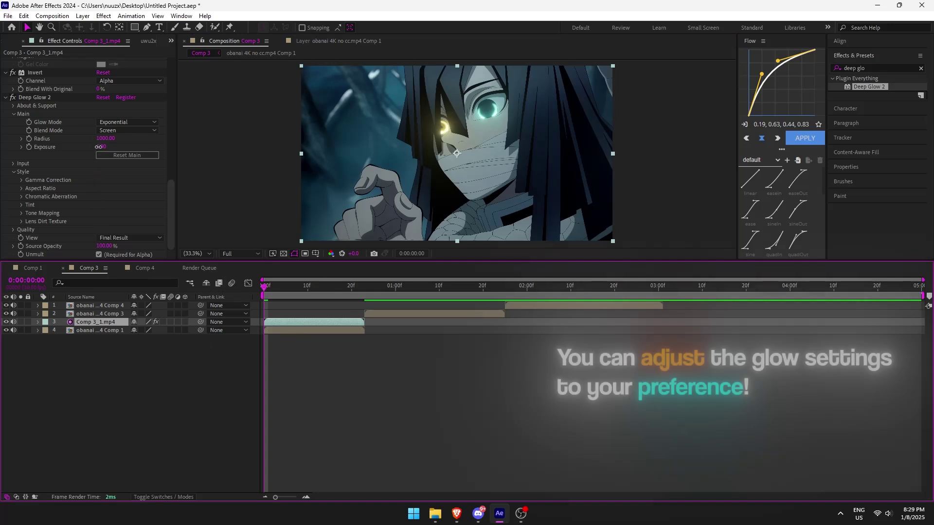
{"action": "left_click_drag", "start_coordinate": [99, 147], "coordinate": [118, 147]}
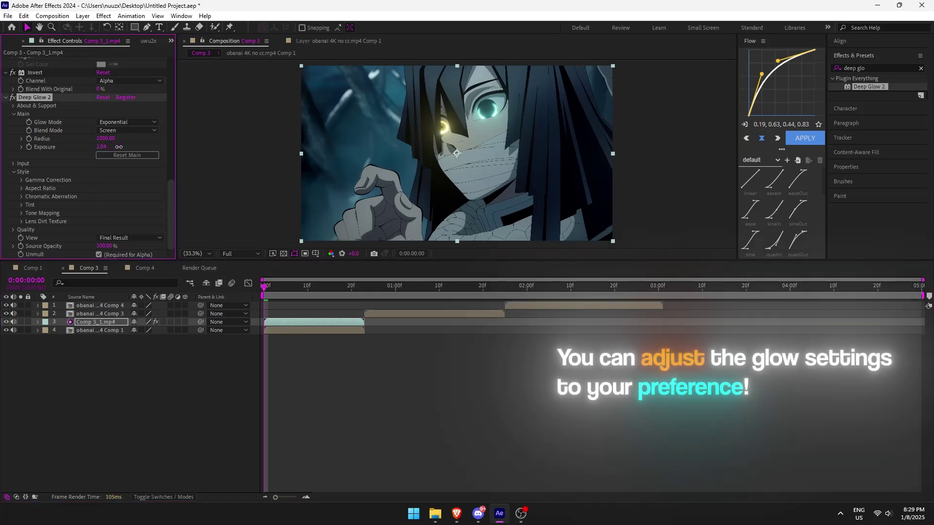
{"action": "left_click", "coordinate": [103, 146]}
{"action": "type", "text": "12"}
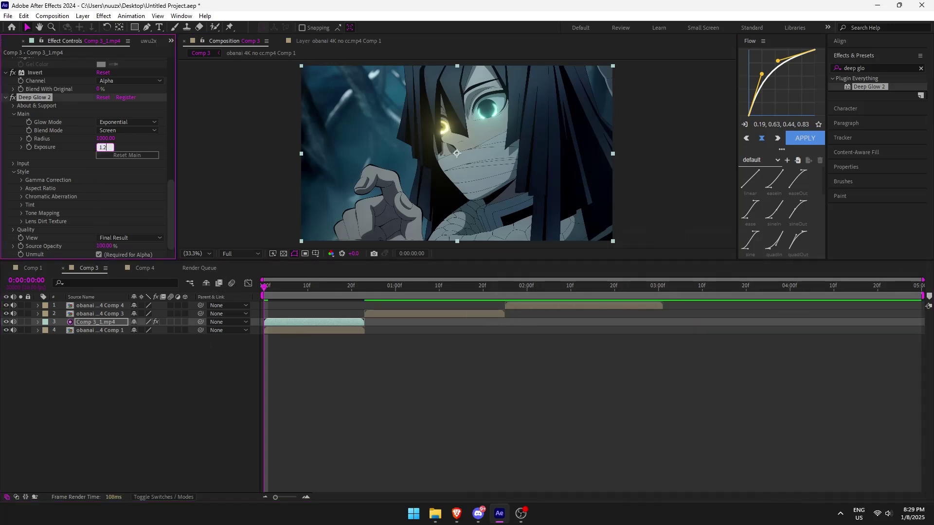
{"action": "key", "text": "Return"}
{"action": "left_click_drag", "start_coordinate": [278, 289], "coordinate": [231, 300]}
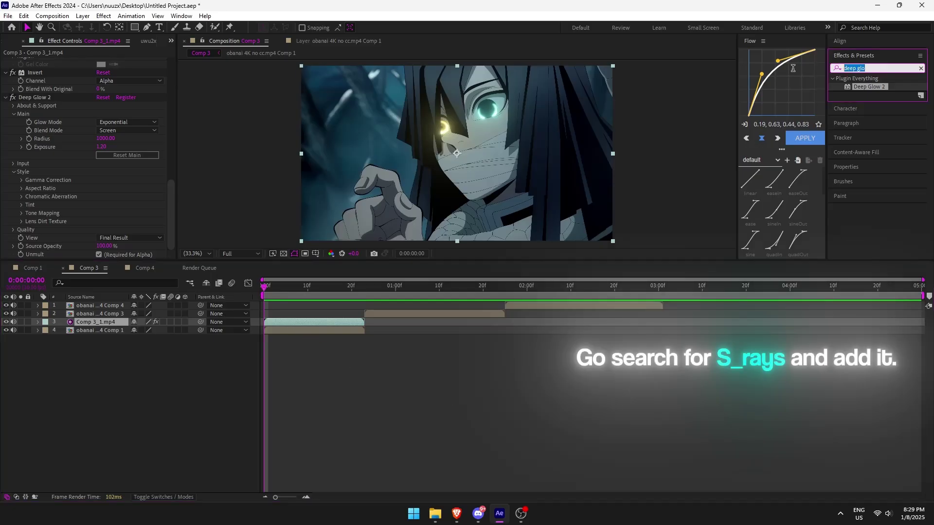
Step: Apply S_Rays to Comp 3_1.mp4 and set Rays Length to 1
{"action": "type", "text": "s"}
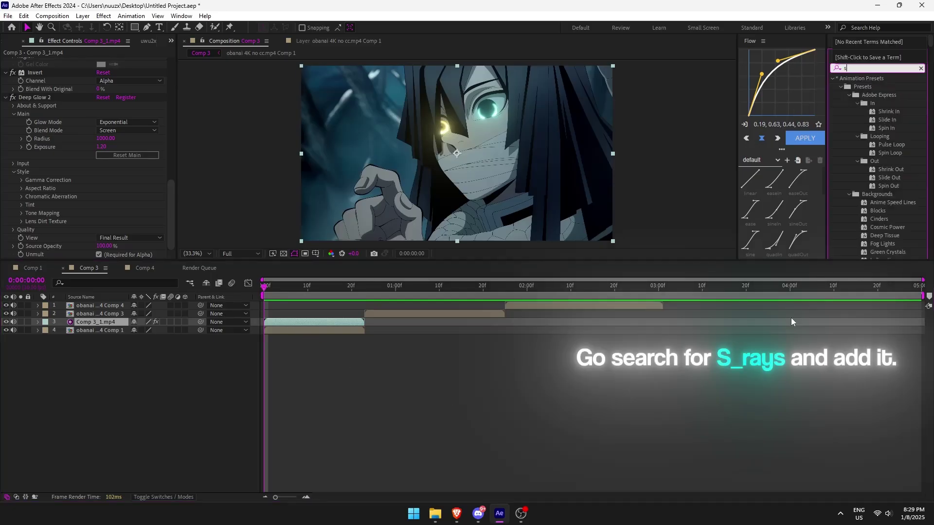
{"action": "type", "text": "_rays"}
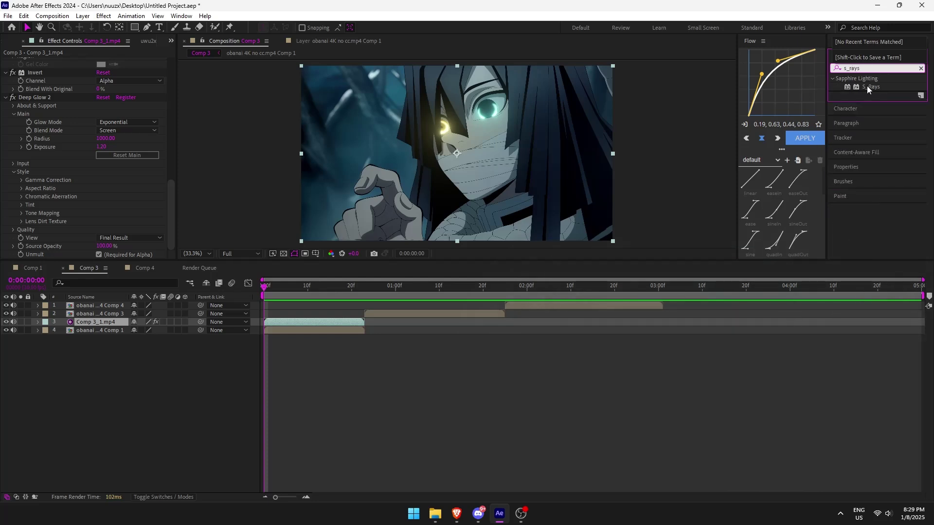
{"action": "left_click_drag", "start_coordinate": [866, 86], "coordinate": [308, 320]}
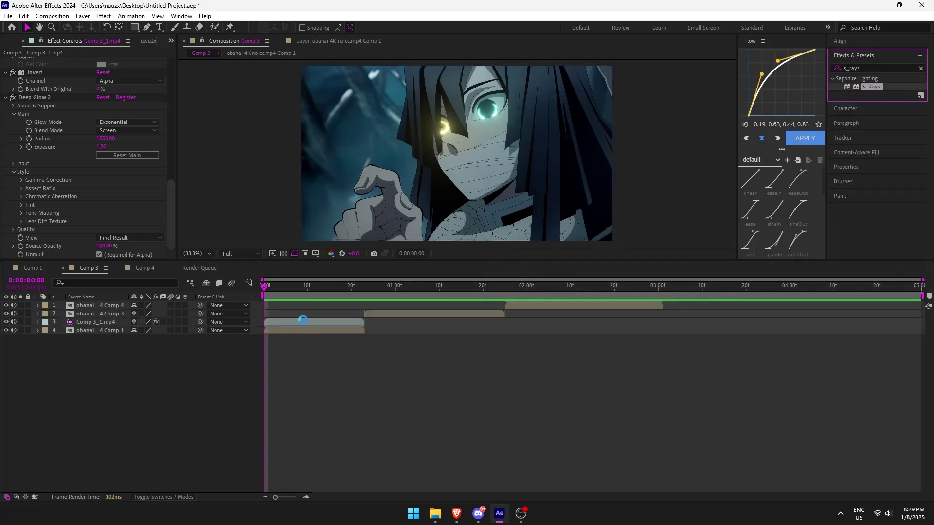
{"action": "scroll", "coordinate": [48, 196], "scroll_direction": "down", "scroll_amount": 5}
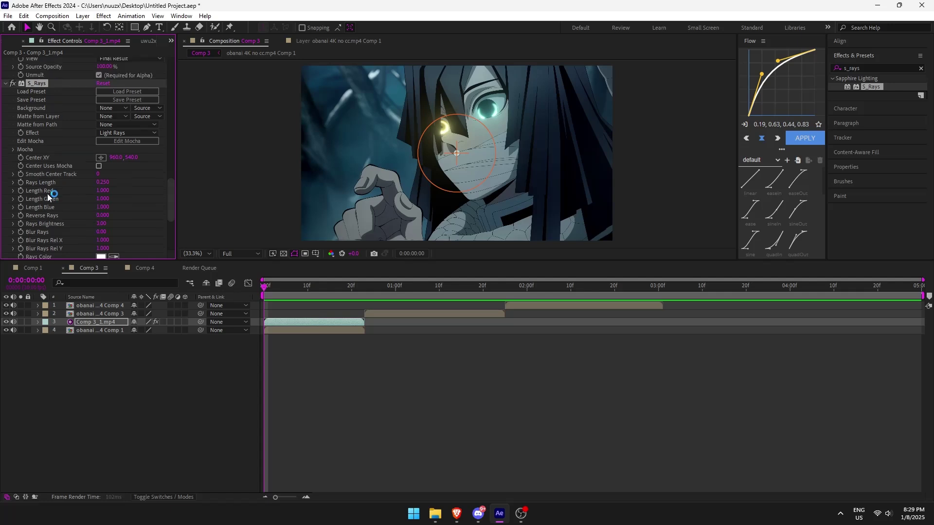
{"action": "scroll", "coordinate": [49, 195], "scroll_direction": "down", "scroll_amount": 1}
{"action": "scroll", "coordinate": [54, 195], "scroll_direction": "down", "scroll_amount": 1}
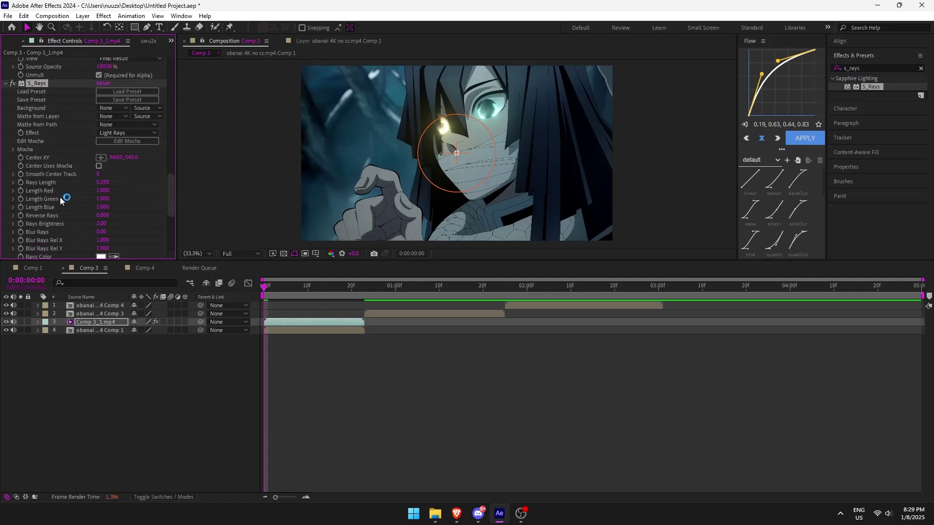
{"action": "scroll", "coordinate": [80, 185], "scroll_direction": "down", "scroll_amount": 1}
{"action": "left_click", "coordinate": [104, 160]}
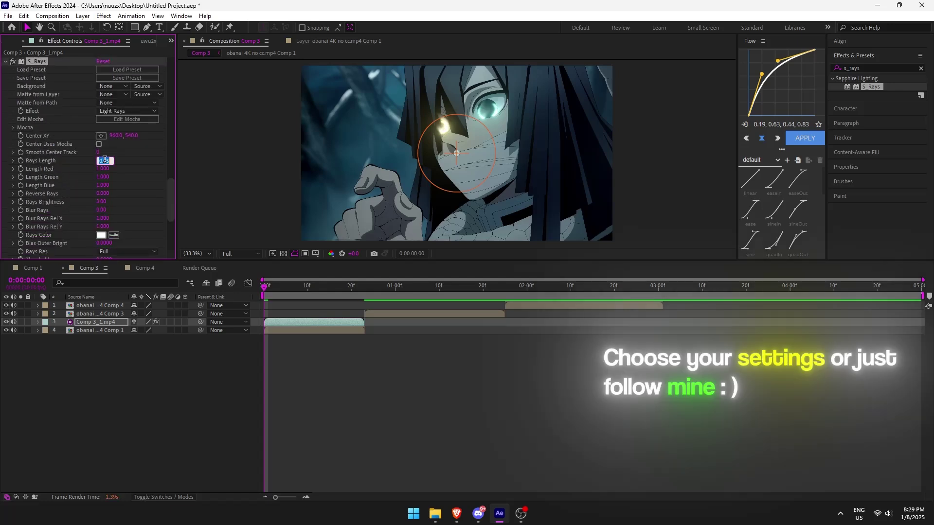
{"action": "type", "text": "1"}
{"action": "key", "text": "Return"}
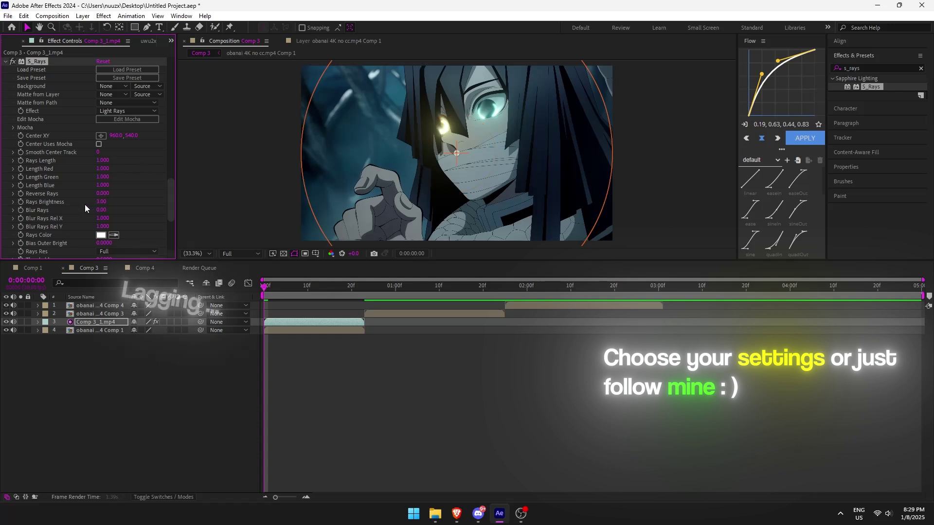
Step: Use Quarter preview resolution, move the rays centre up-right, and set Rays Brightness 7.5
{"action": "left_click", "coordinate": [240, 253]}
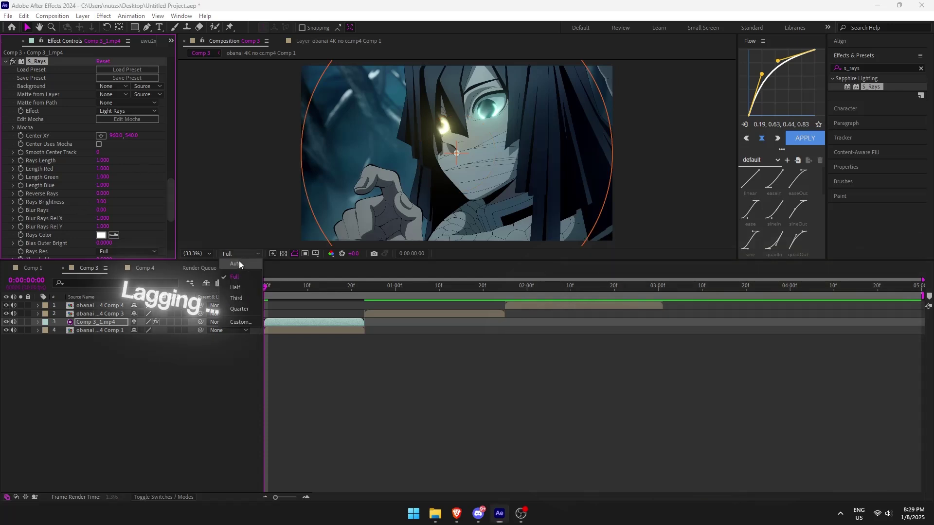
{"action": "left_click", "coordinate": [235, 306]}
{"action": "left_click", "coordinate": [267, 290]}
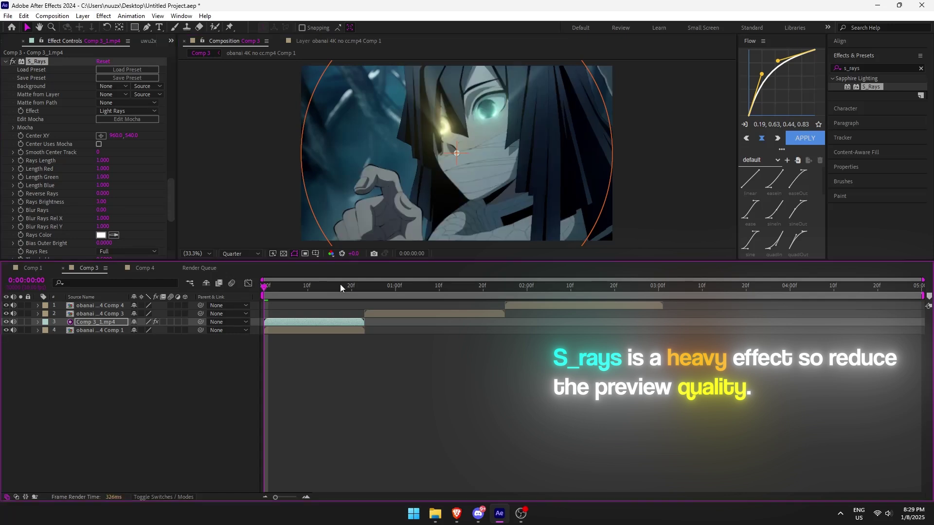
{"action": "mouse_move", "coordinate": [456, 153]}
{"action": "left_mouse_down"}
{"action": "mouse_move", "coordinate": [519, 144]}
{"action": "mouse_move", "coordinate": [548, 125]}
{"action": "left_mouse_up"}
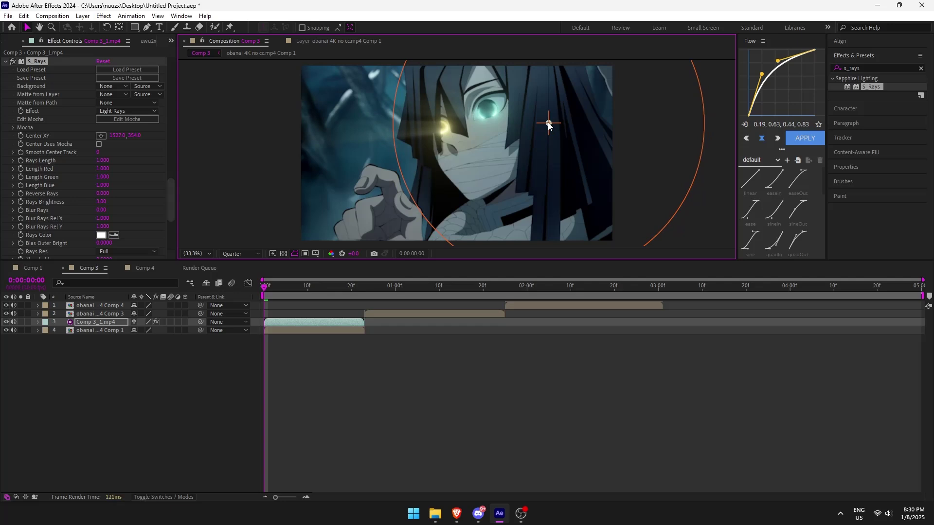
{"action": "left_click", "coordinate": [102, 202]}
{"action": "type", "text": "6"}
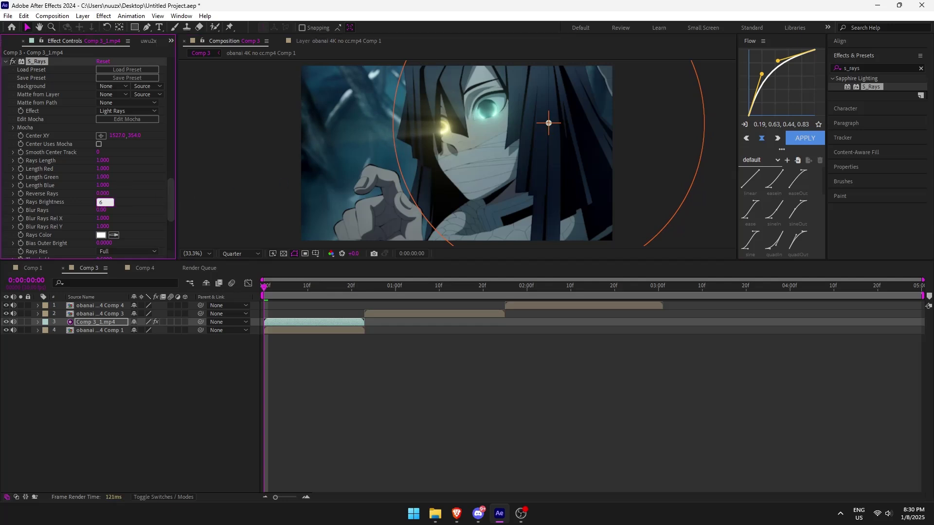
{"action": "key", "text": "Return"}
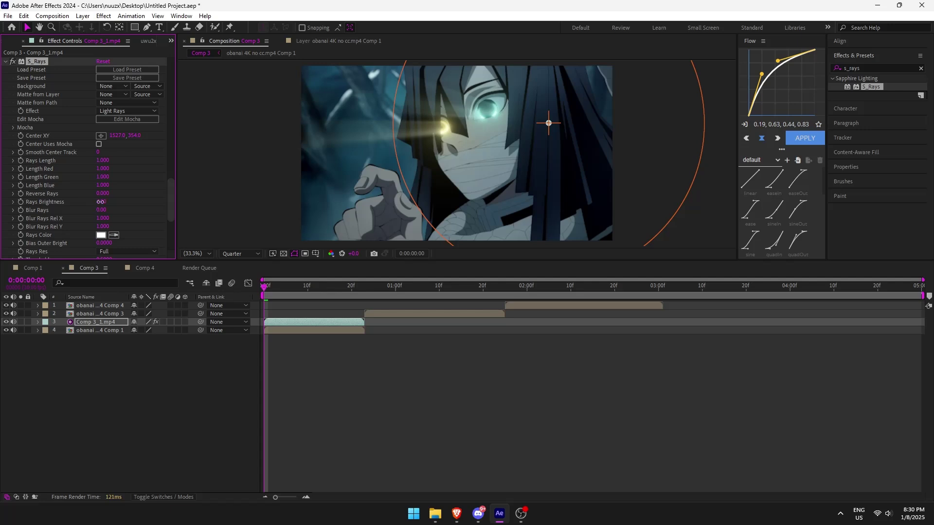
{"action": "left_click", "coordinate": [100, 202]}
{"action": "type", "text": "7.5"}
{"action": "key", "text": "Return"}
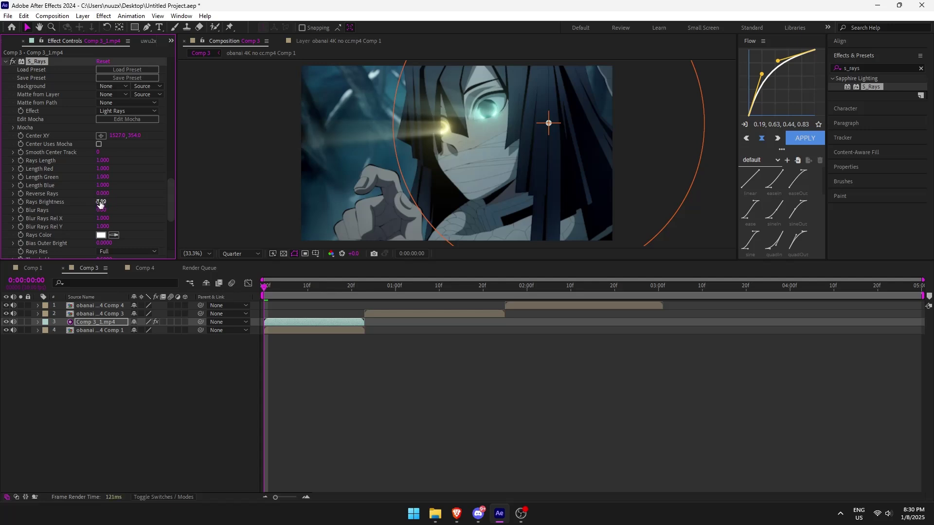
Step: Raise the S_Rays Shimmer Amp from 0 to about 1.02
{"action": "scroll", "coordinate": [124, 194], "scroll_direction": "down", "scroll_amount": 3}
{"action": "scroll", "coordinate": [112, 218], "scroll_direction": "down", "scroll_amount": 3}
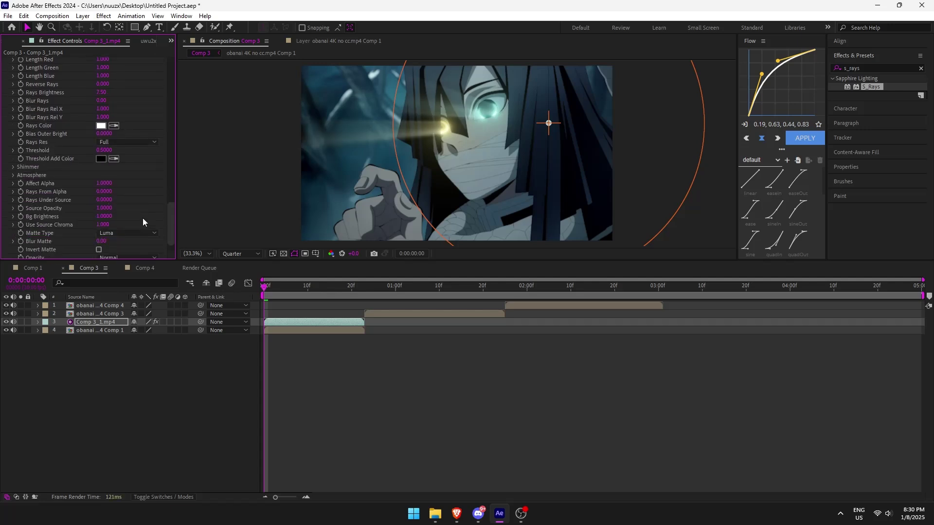
{"action": "scroll", "coordinate": [142, 218], "scroll_direction": "down", "scroll_amount": 3}
{"action": "scroll", "coordinate": [48, 226], "scroll_direction": "up", "scroll_amount": 1}
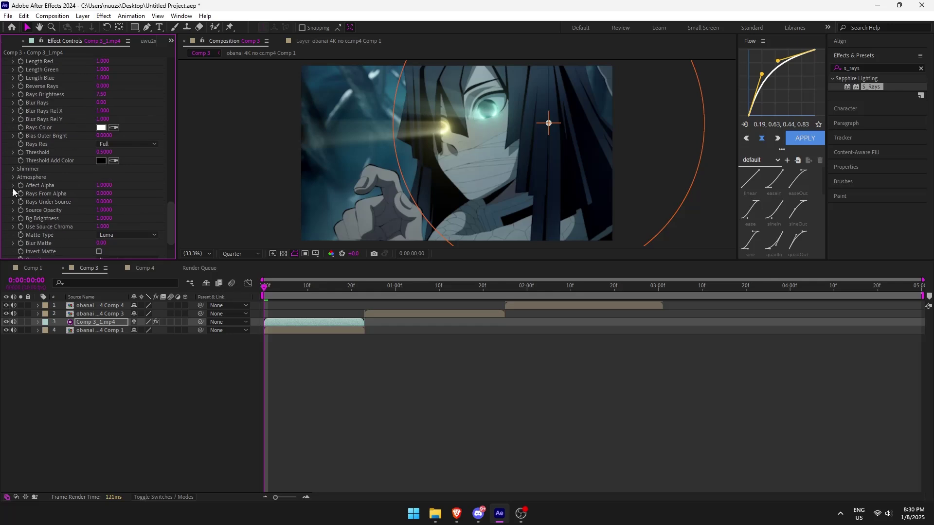
{"action": "left_click", "coordinate": [14, 169]}
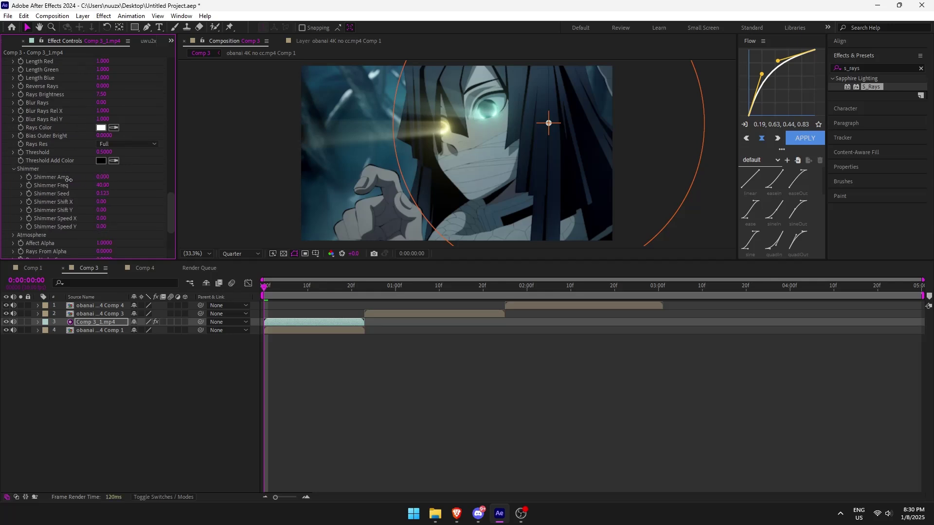
{"action": "mouse_move", "coordinate": [102, 177]}
{"action": "left_mouse_down"}
{"action": "mouse_move", "coordinate": [111, 181]}
{"action": "mouse_move", "coordinate": [2, 192]}
{"action": "left_mouse_up"}
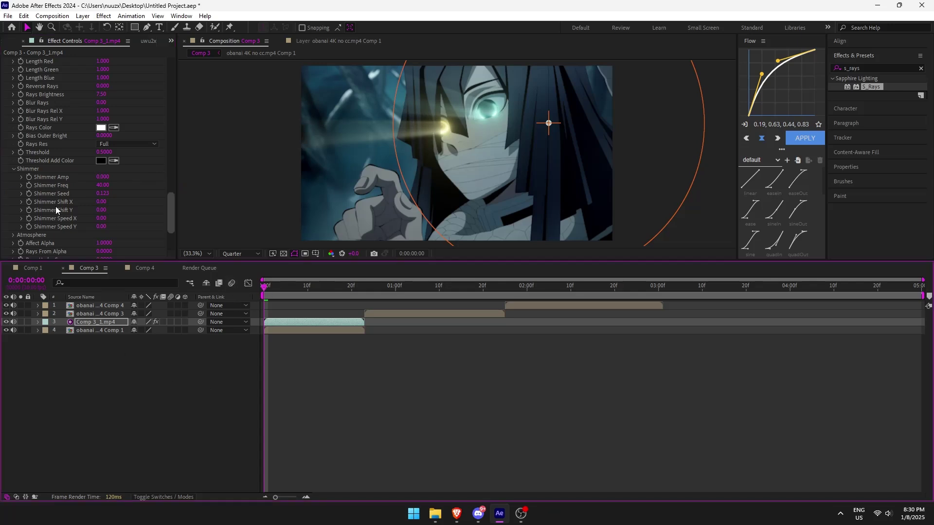
{"action": "scroll", "coordinate": [56, 207], "scroll_direction": "up", "scroll_amount": 4}
{"action": "scroll", "coordinate": [56, 195], "scroll_direction": "up", "scroll_amount": 4}
{"action": "scroll", "coordinate": [45, 229], "scroll_direction": "down", "scroll_amount": 1}
{"action": "scroll", "coordinate": [85, 197], "scroll_direction": "down", "scroll_amount": 1}
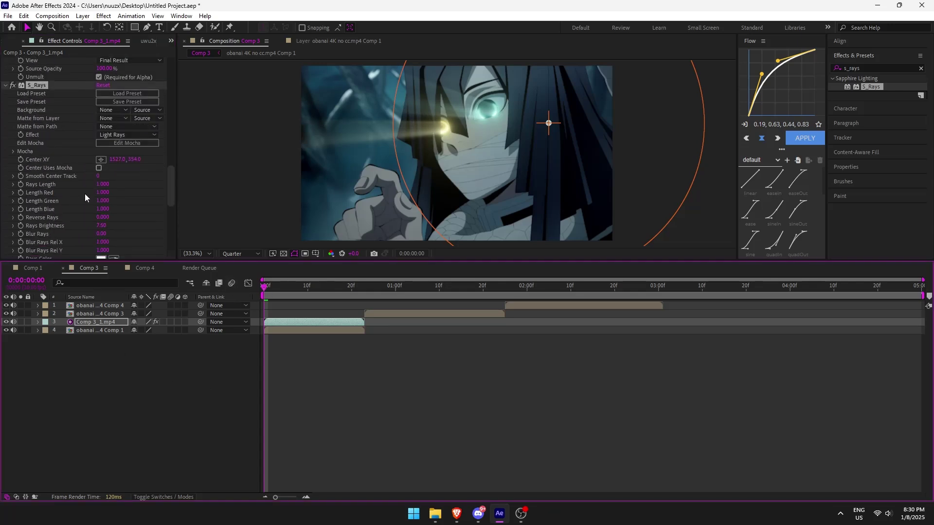
Step: Keyframe the S_Rays Center XY and move it up-left at frame 22
{"action": "left_click", "coordinate": [21, 159]}
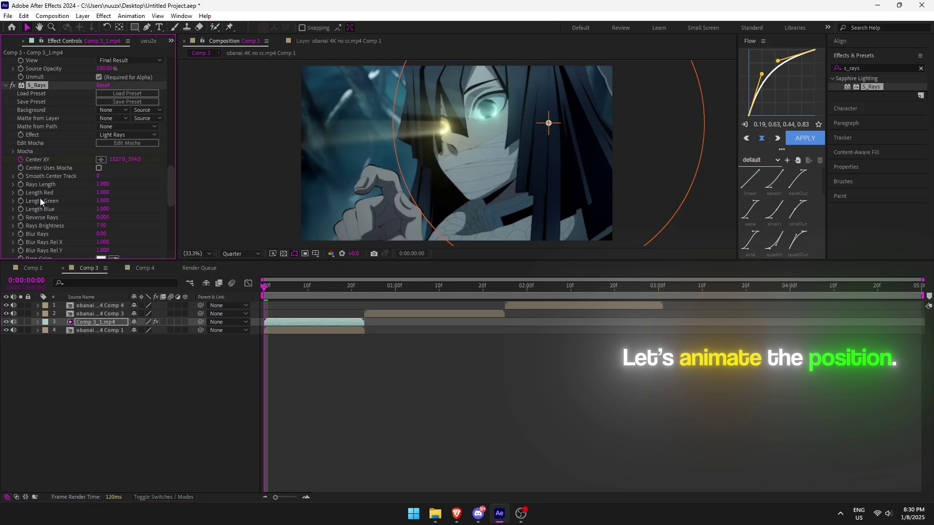
{"action": "key", "text": "u"}
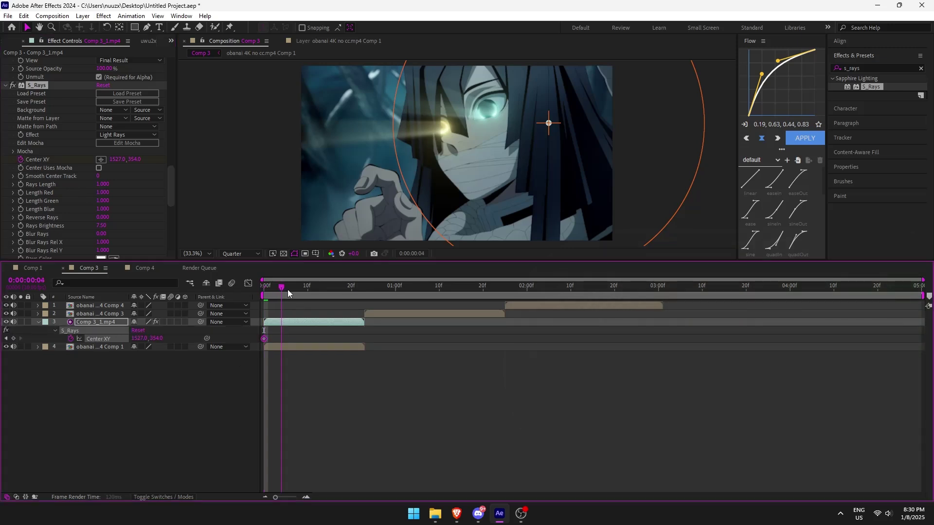
{"action": "left_click_drag", "start_coordinate": [288, 290], "coordinate": [360, 302]}
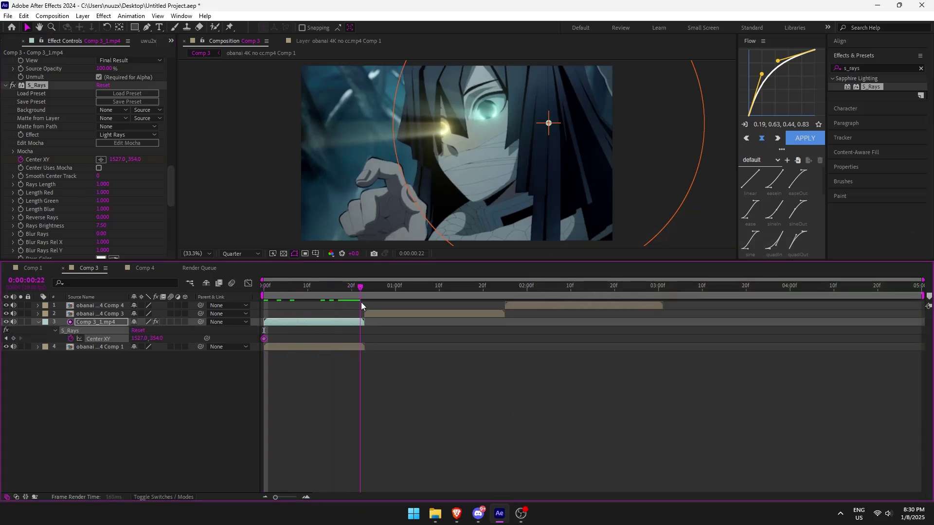
{"action": "mouse_move", "coordinate": [549, 125]}
{"action": "left_mouse_down"}
{"action": "mouse_move", "coordinate": [534, 87]}
{"action": "mouse_move", "coordinate": [516, 74]}
{"action": "left_mouse_up"}
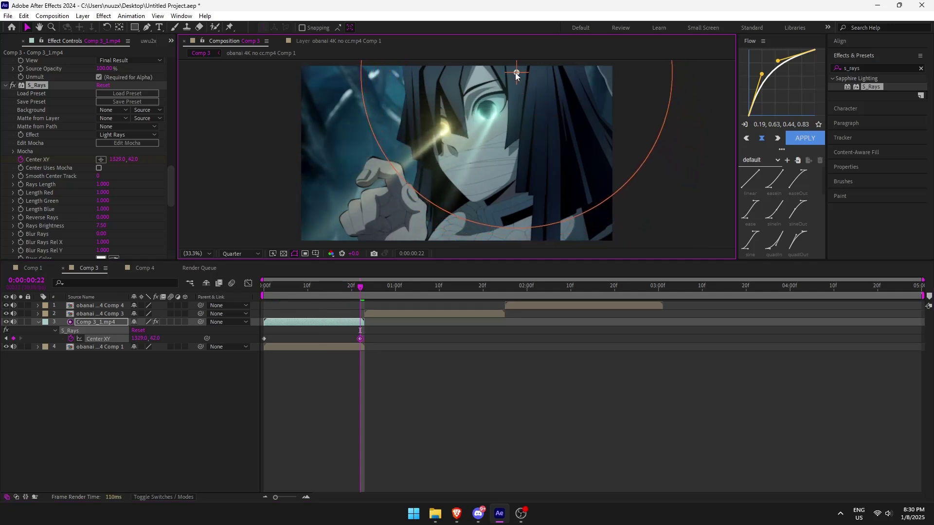
{"action": "left_click_drag", "start_coordinate": [516, 74], "coordinate": [512, 71]}
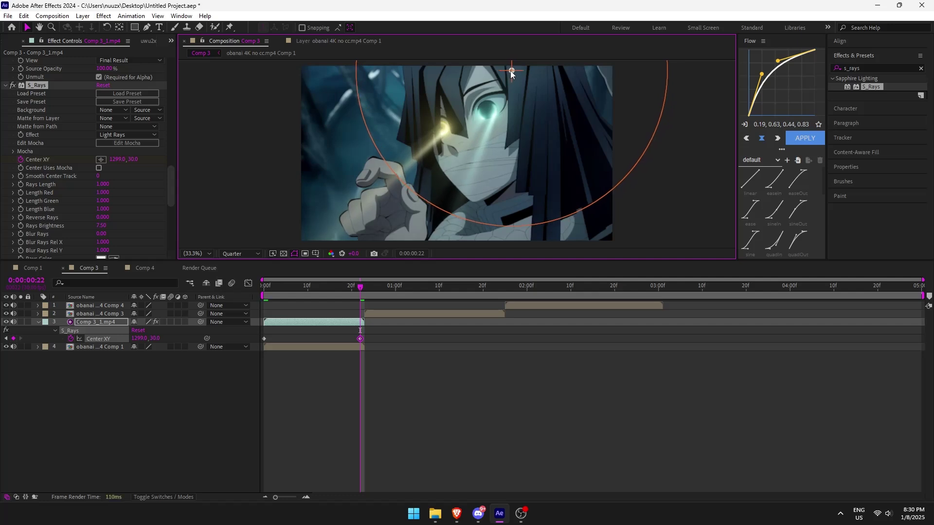
Step: Apply Easy Ease (F9) to both Center XY keyframes and preview the sweep
{"action": "left_click_drag", "start_coordinate": [360, 338], "coordinate": [263, 348]}
{"action": "key", "text": "F9"}
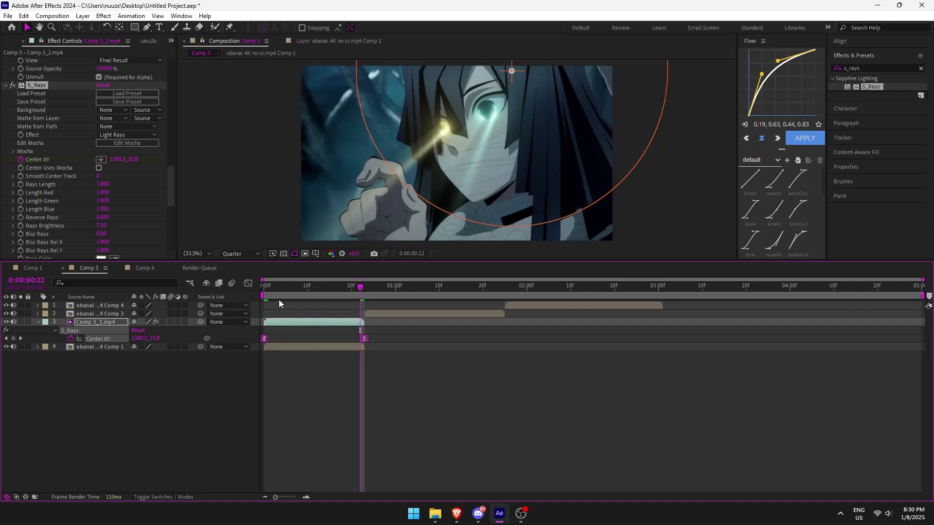
{"action": "left_click", "coordinate": [264, 292]}
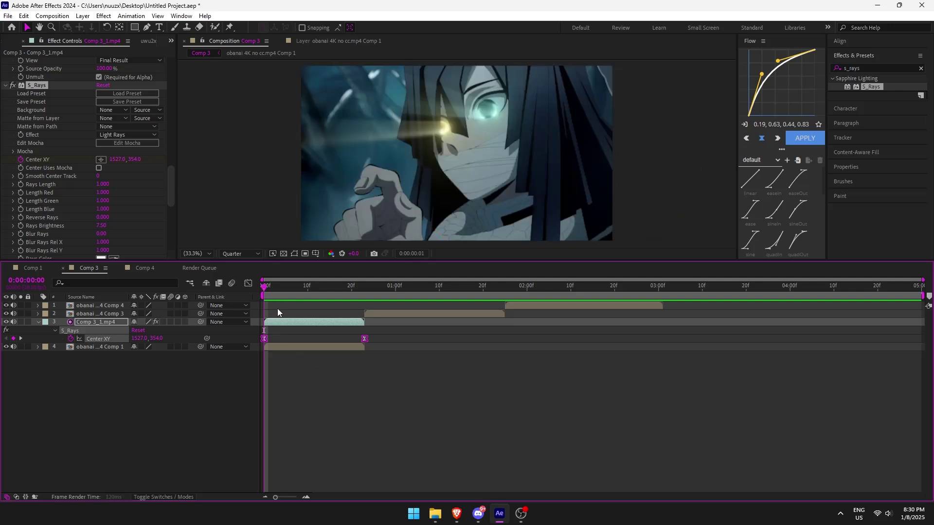
{"action": "left_click", "coordinate": [267, 291]}
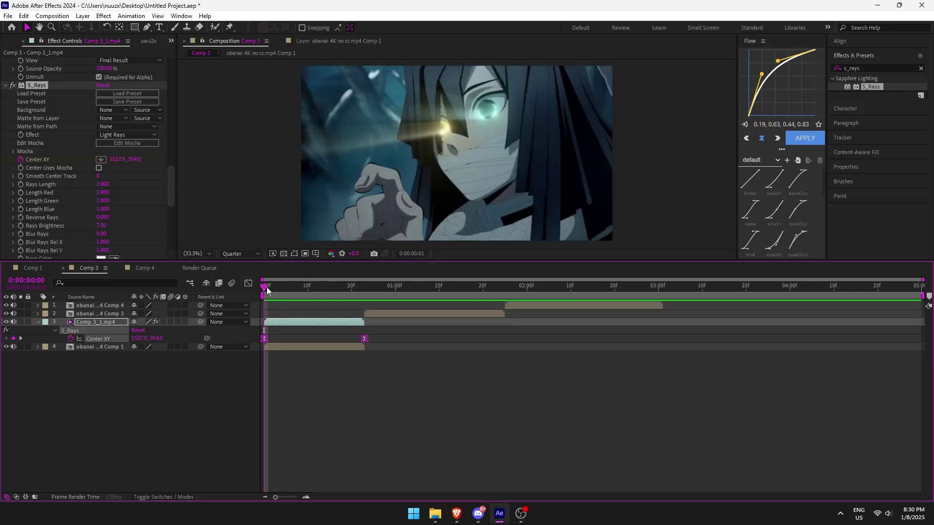
{"action": "mouse_move", "coordinate": [267, 291]}
{"action": "left_mouse_down"}
{"action": "mouse_move", "coordinate": [347, 305]}
{"action": "mouse_move", "coordinate": [335, 319]}
{"action": "left_mouse_up"}
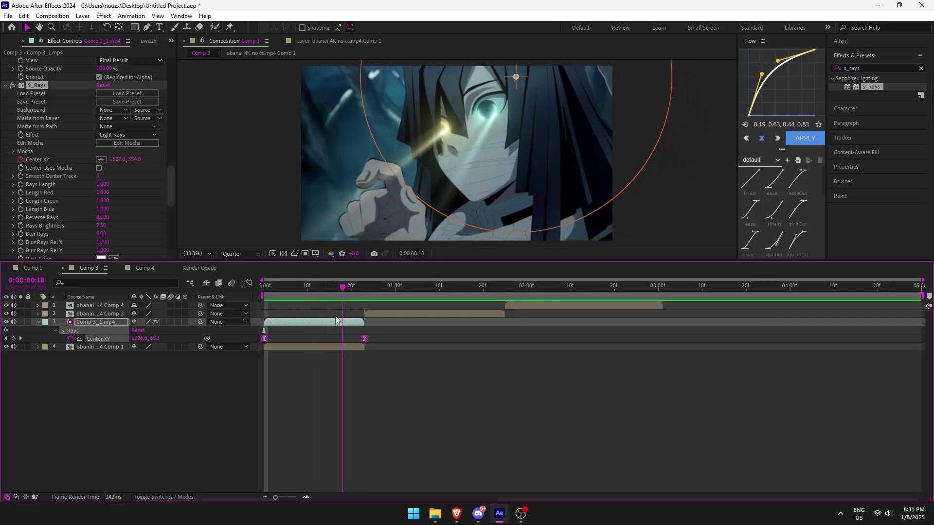
{"action": "key", "text": "Home"}
Step: Search 's_flic' and drop Sapphire S_Flicker onto layer 3, Comp 3_1.mp4
{"action": "left_click", "coordinate": [836, 71]}
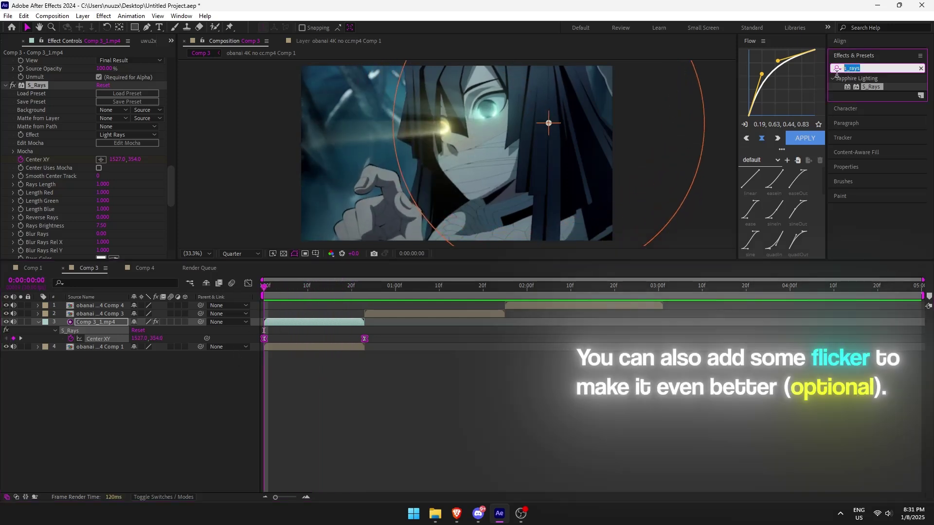
{"action": "type", "text": "s_"}
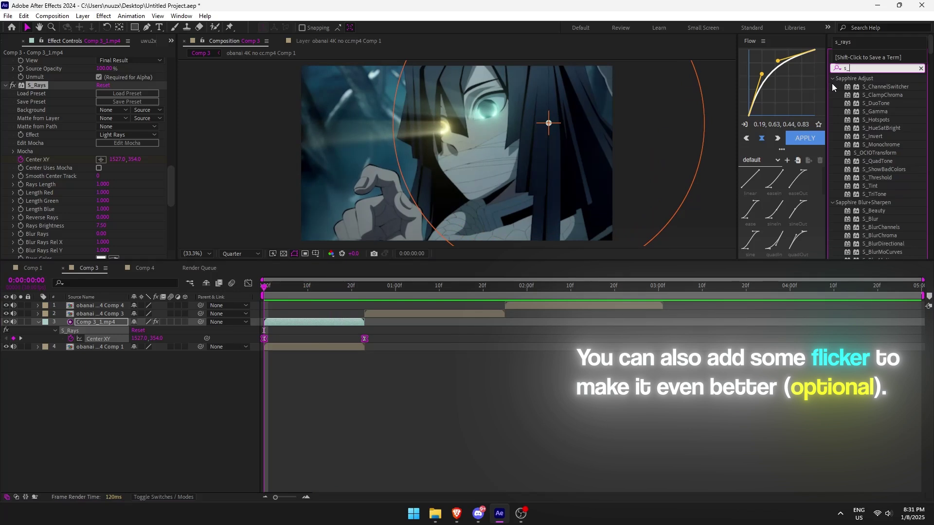
{"action": "type", "text": "flicker"}
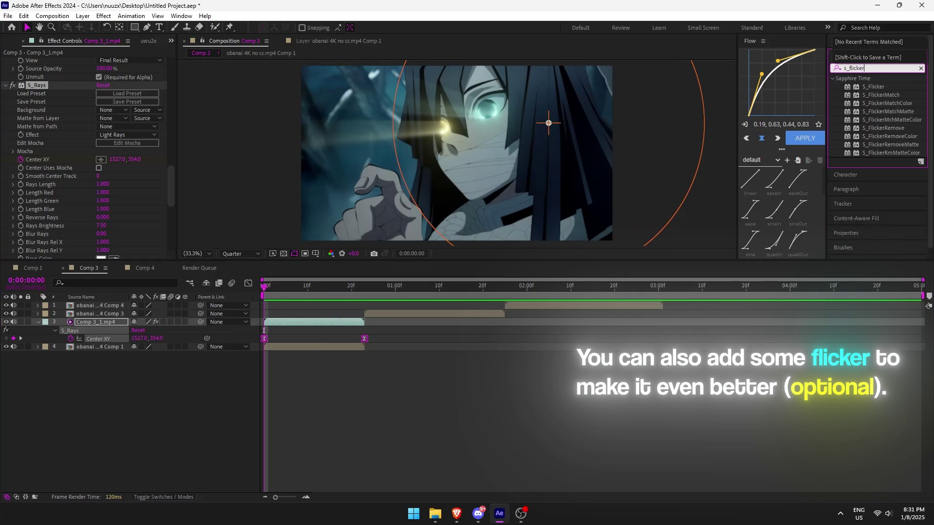
{"action": "left_click_drag", "start_coordinate": [879, 88], "coordinate": [319, 322]}
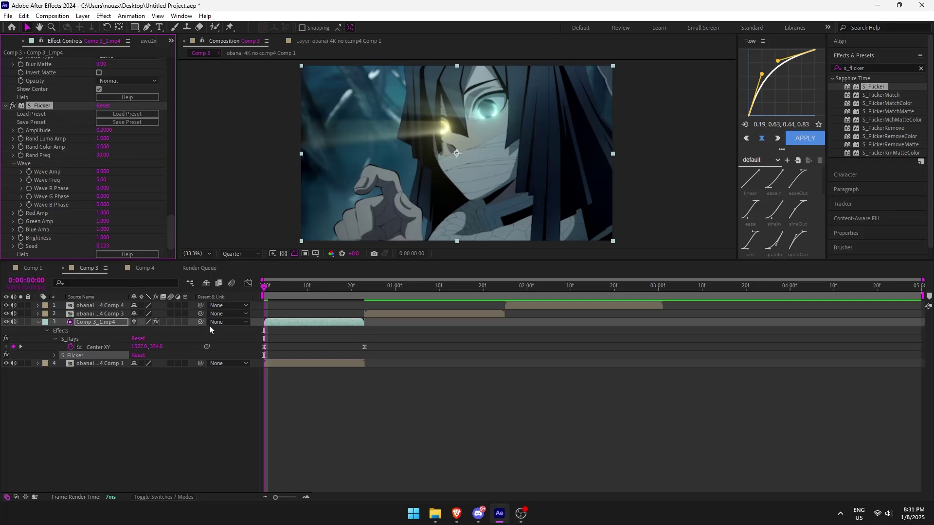
Step: Try an S_Flicker Rand Freq of 40 and preview the flicker from the start
{"action": "mouse_move", "coordinate": [271, 285]}
{"action": "left_mouse_down"}
{"action": "mouse_move", "coordinate": [349, 304]}
{"action": "mouse_move", "coordinate": [332, 305]}
{"action": "left_mouse_up"}
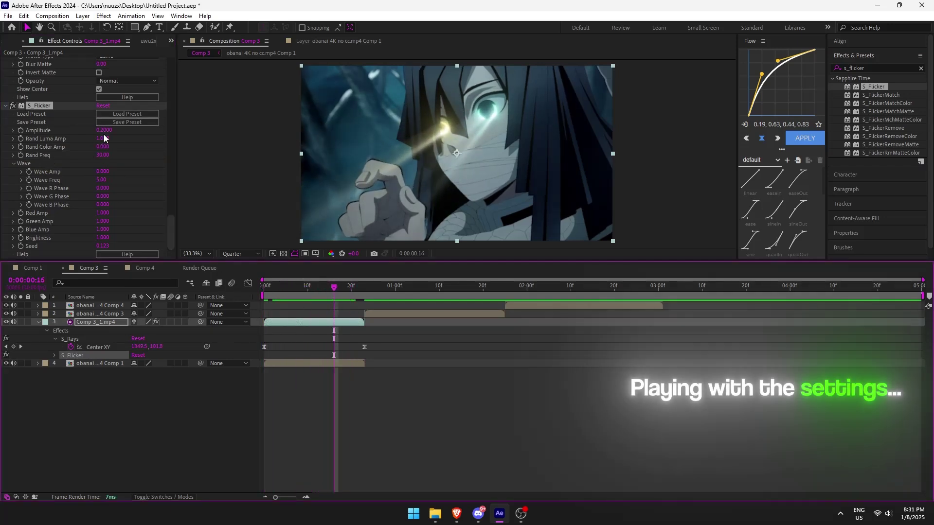
{"action": "left_click", "coordinate": [103, 131]}
{"action": "type", "text": "0.1000"}
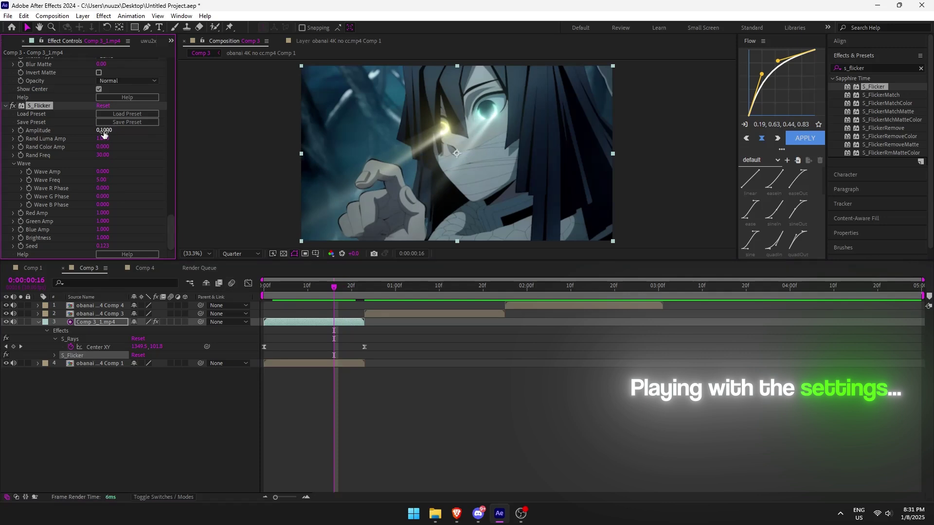
{"action": "left_click", "coordinate": [101, 155]}
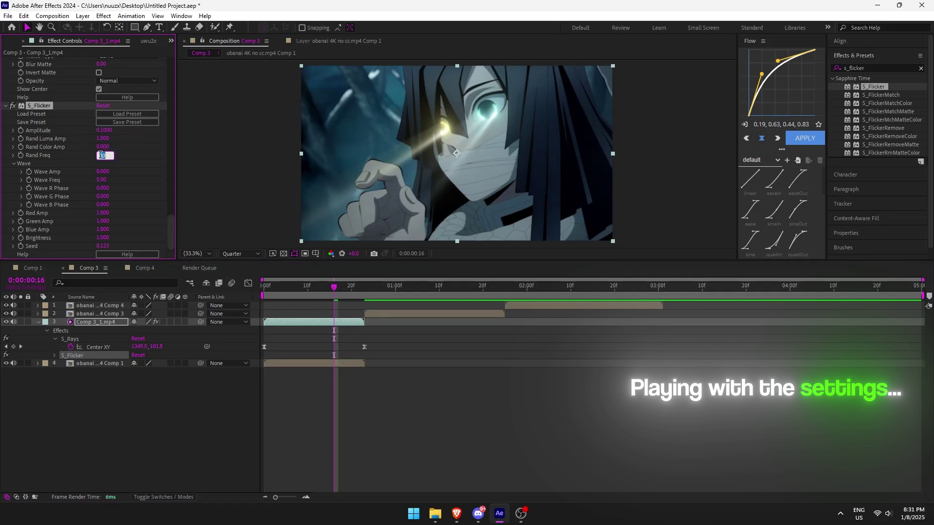
{"action": "type", "text": "0"}
{"action": "key", "text": "Return"}
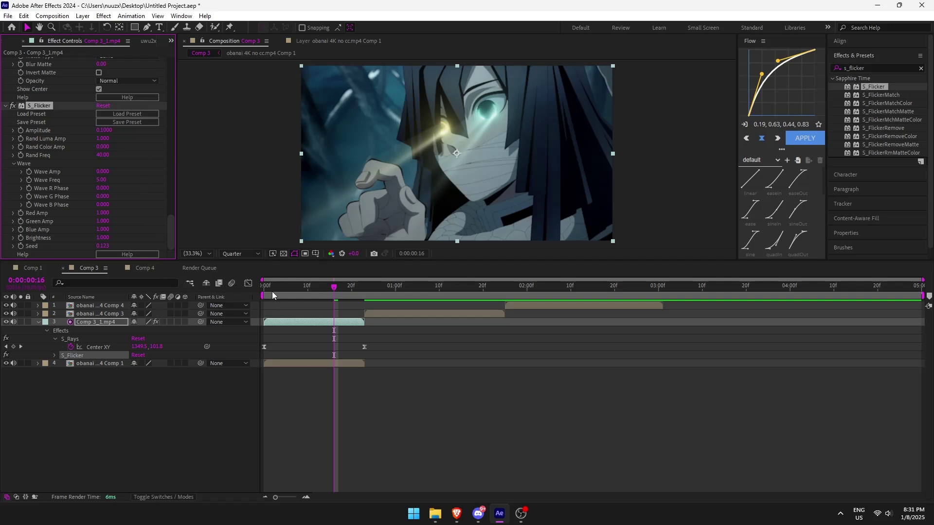
{"action": "left_click", "coordinate": [271, 295]}
{"action": "key", "text": "space"}
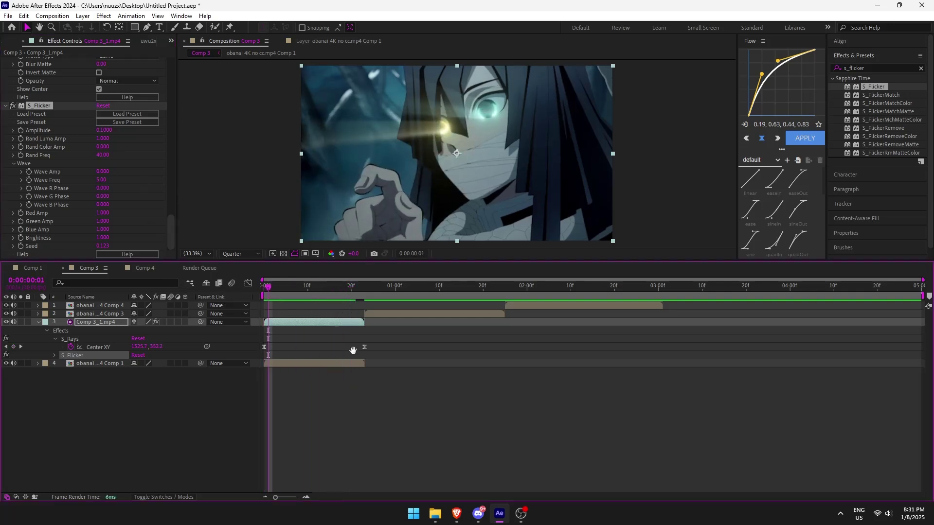
{"action": "key", "text": "space"}
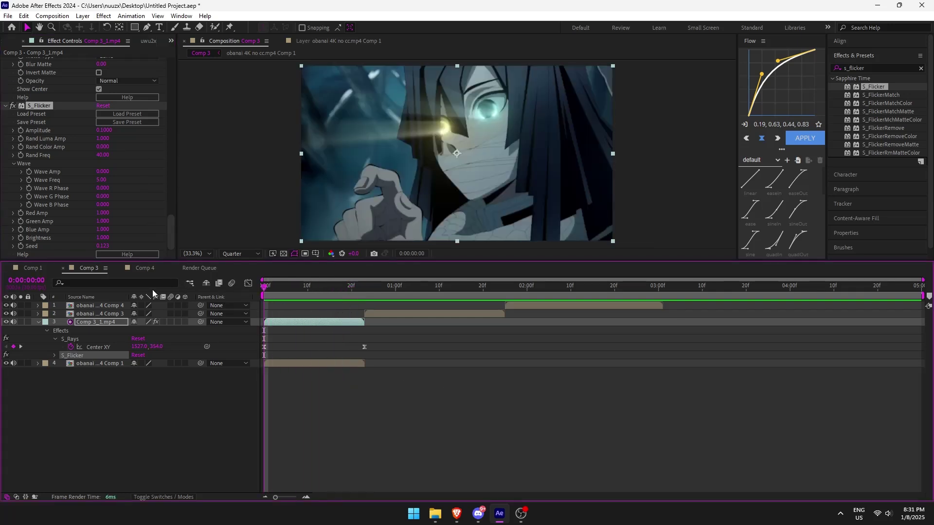
Step: Change S_Flicker Rand Freq to 25 and Amplitude to 0.3, then preview again
{"action": "left_click", "coordinate": [102, 155]}
{"action": "type", "text": "25"}
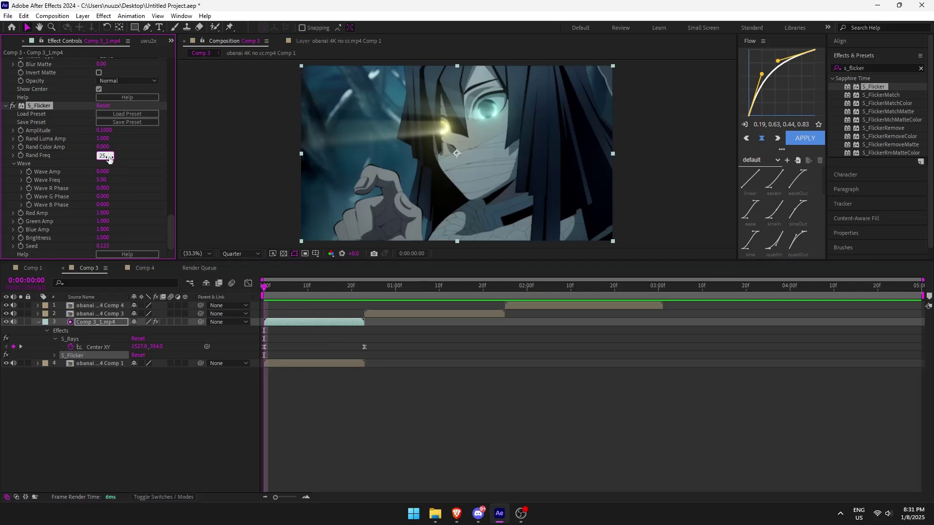
{"action": "key", "text": "Return"}
{"action": "left_click", "coordinate": [103, 130]}
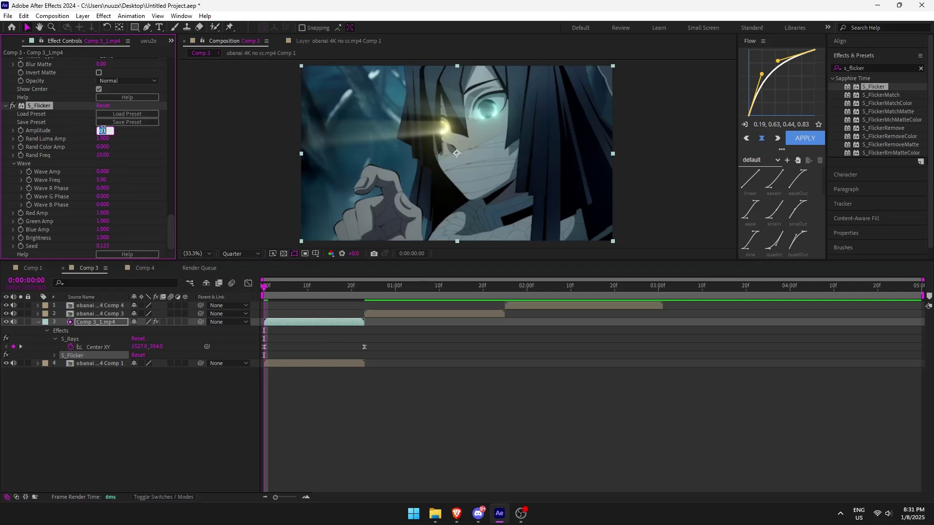
{"action": "type", "text": "0.3"}
{"action": "key", "text": "Return"}
{"action": "left_click", "coordinate": [262, 286]}
{"action": "key", "text": "space"}
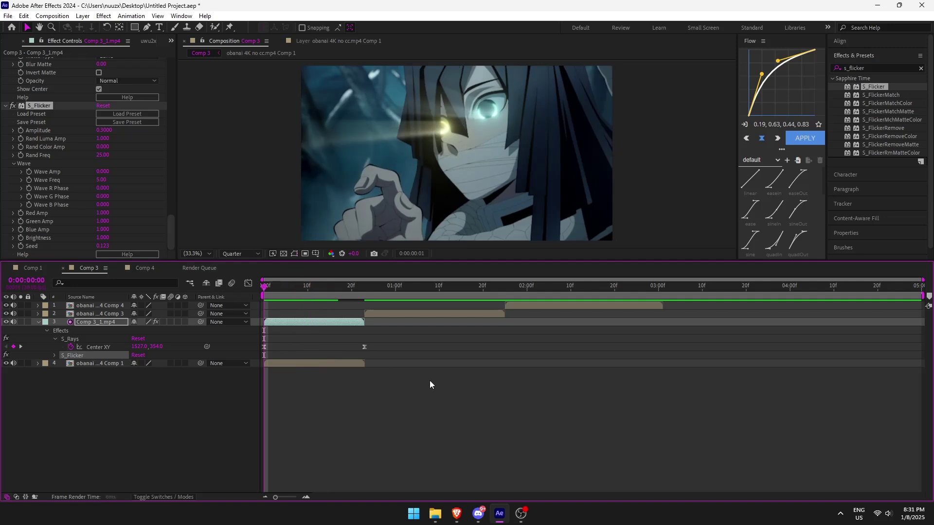
{"action": "key", "text": "space"}
Step: Lower the S_Flicker Amplitude to 0.2 and preview the subtler flicker
{"action": "key", "text": "space"}
{"action": "left_click", "coordinate": [104, 131]}
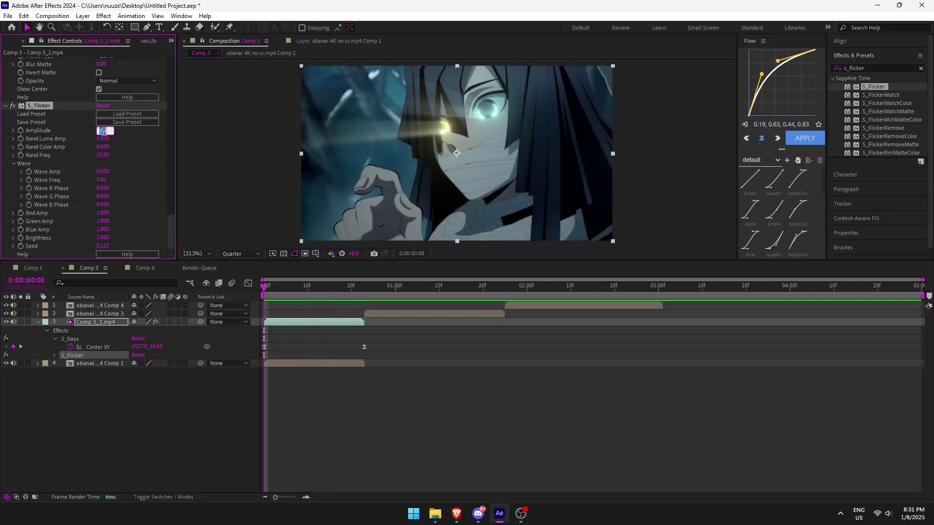
{"action": "type", "text": ".2"}
{"action": "key", "text": "Return"}
{"action": "key", "text": "space"}
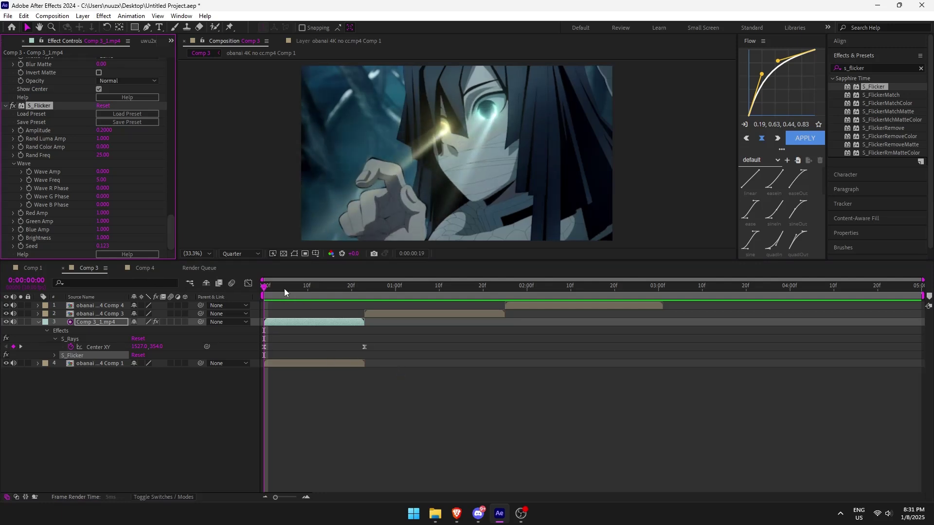
{"action": "left_click", "coordinate": [302, 305]}
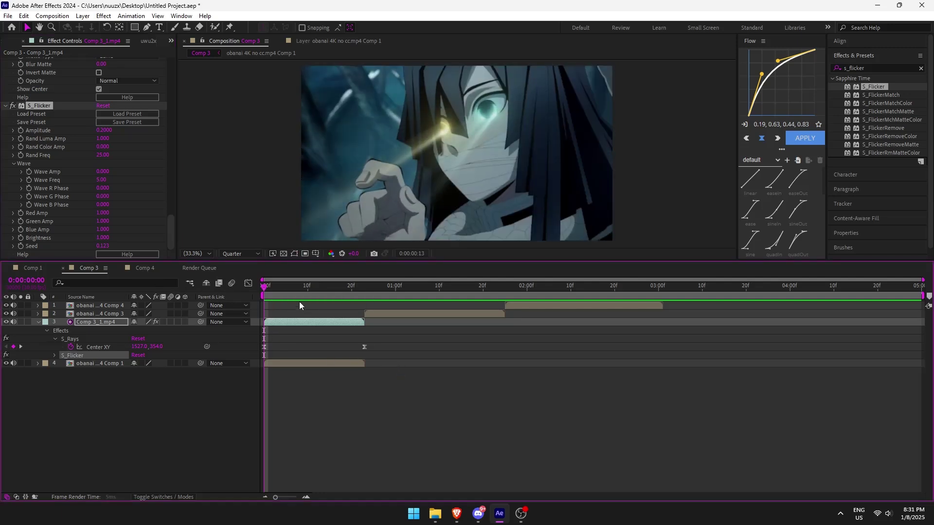